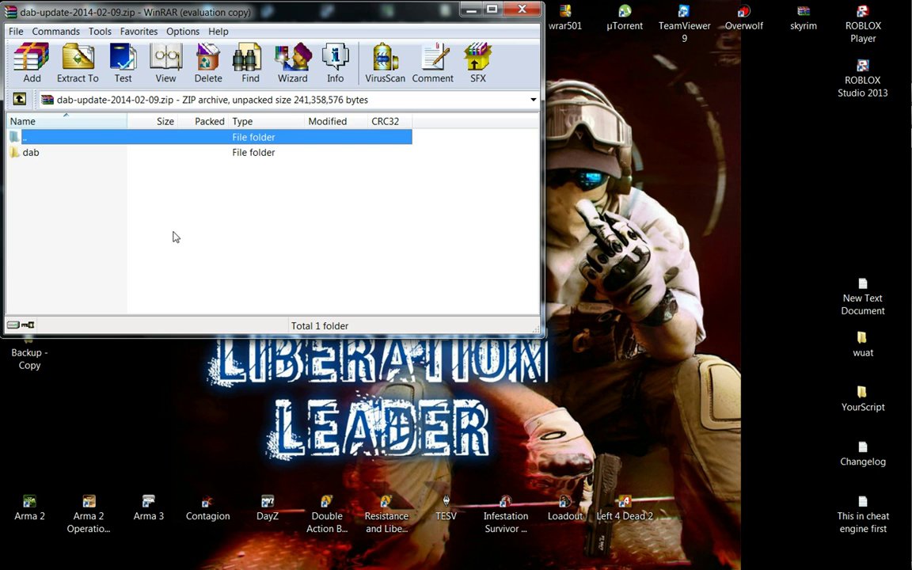
Move the dab-update-2014-02-09.zip WinRAR window aside, select its dab folder, and minimize it.
mouse_move(242, 11)
mouse_down()
mouse_move(397, 46)
mouse_move(385, 65)
mouse_up()
click(357, 207)
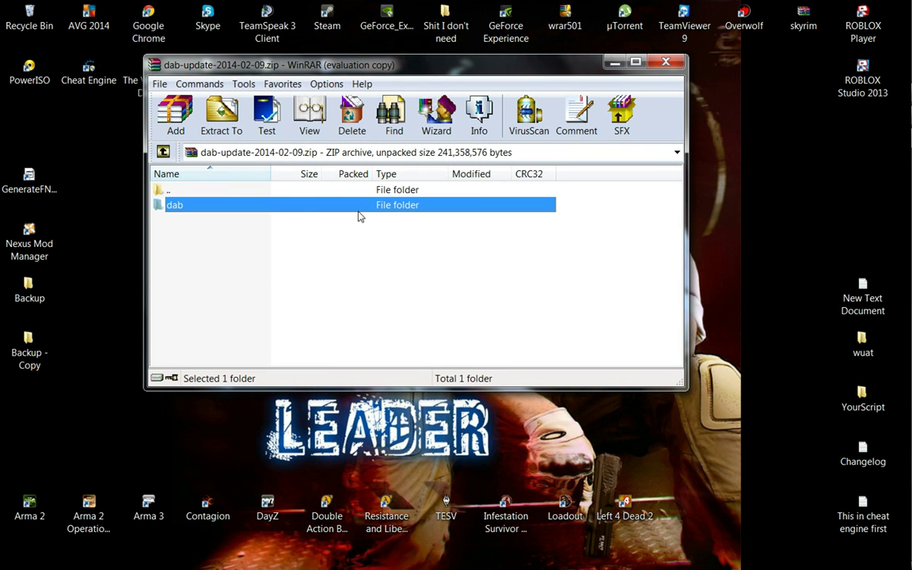
click(619, 67)
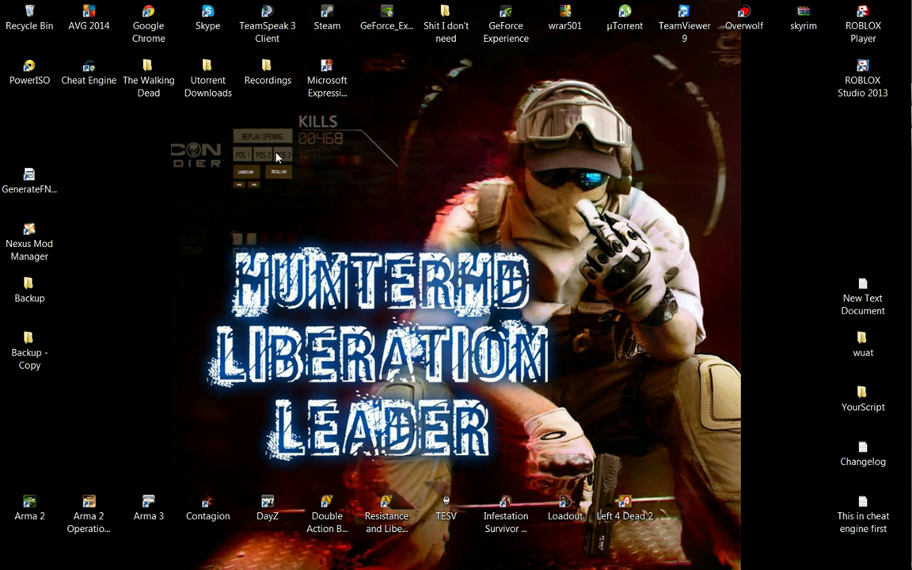
mouse_move(325, 508)
mouse_down()
mouse_move(321, 519)
mouse_move(156, 255)
mouse_move(149, 257)
mouse_move(325, 471)
mouse_move(301, 495)
mouse_move(325, 507)
mouse_up()
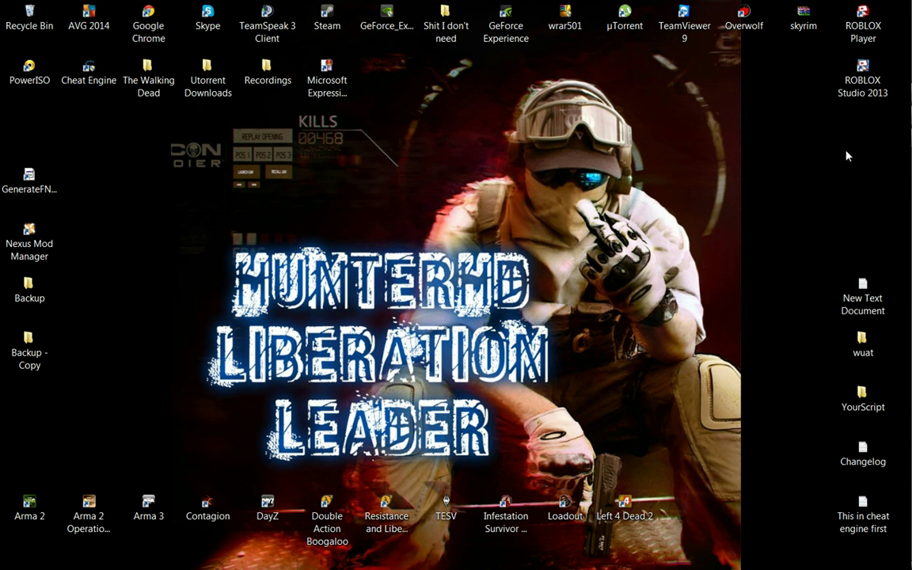
Restore Chrome and review the Zeta news article's Zeta 2/14 (Update ONLY) download links.
mouse_move(865, 209)
mouse_move(888, 92)
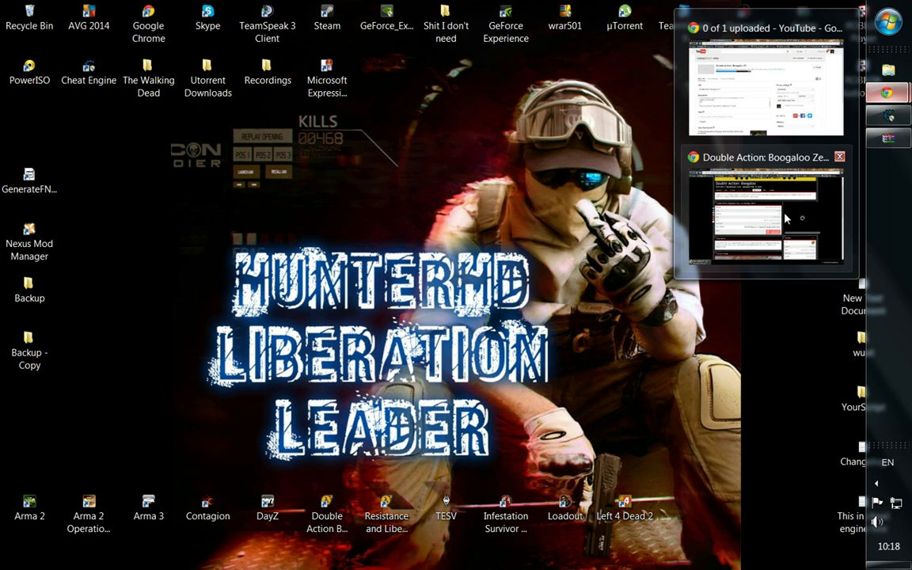
click(770, 237)
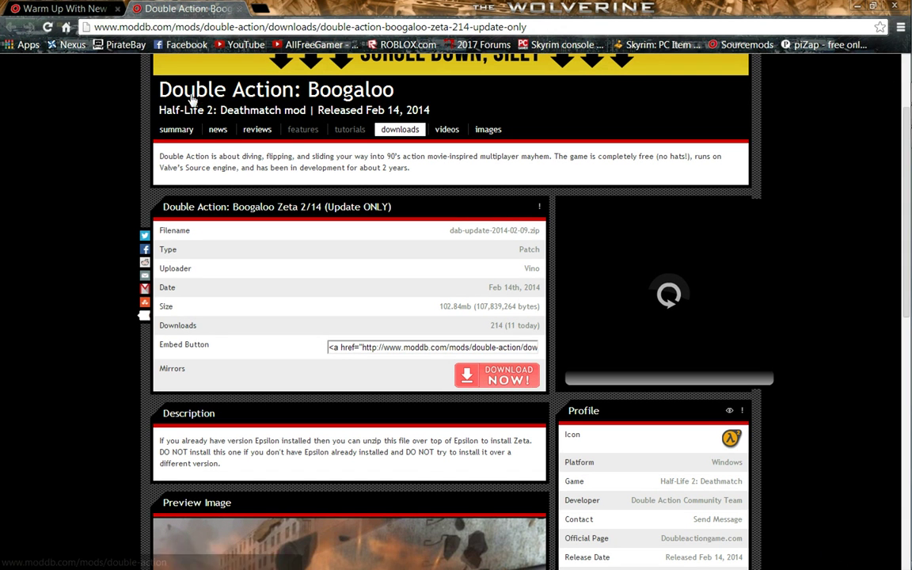
click(58, 7)
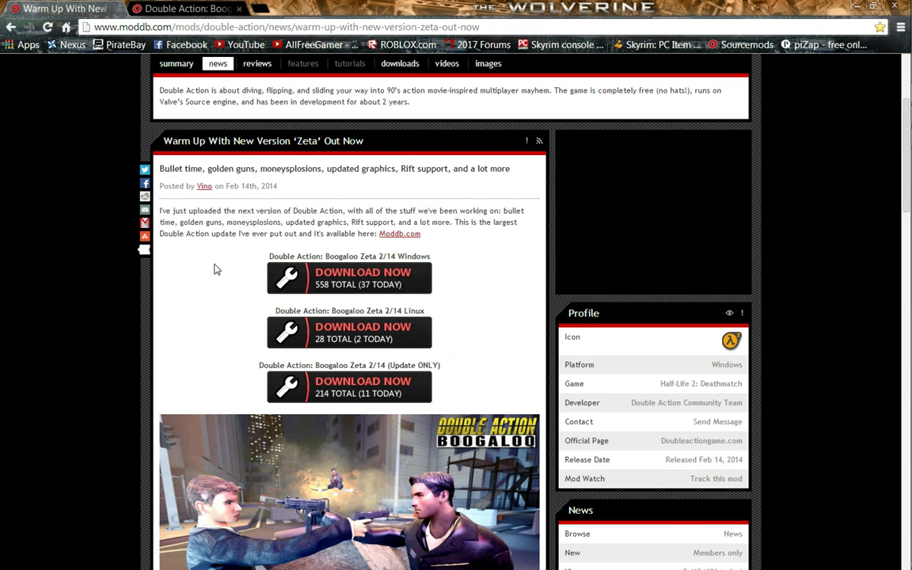
drag(480, 27, 567, 55)
scroll(316, 254, down, 3)
scroll(304, 253, up, 3)
drag(370, 362, 786, 245)
click(441, 366)
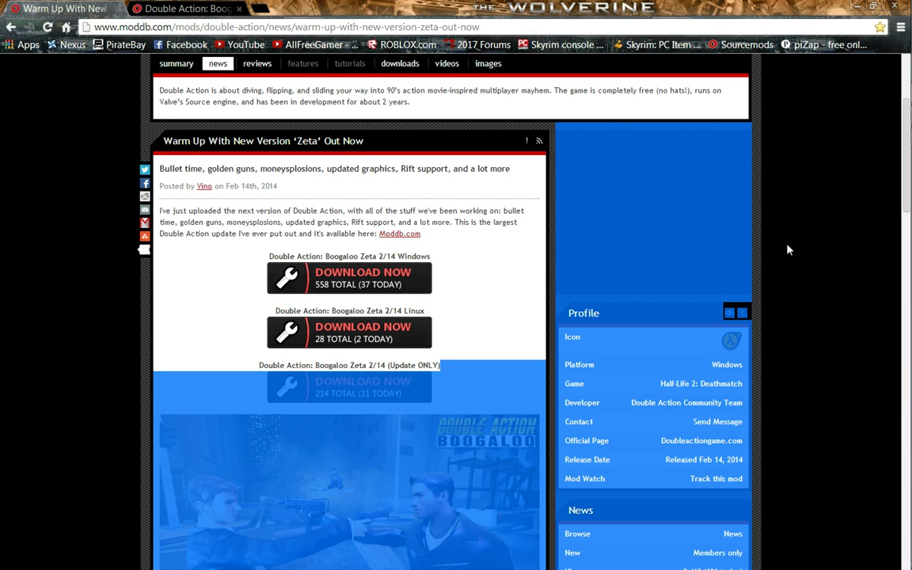
click(480, 319)
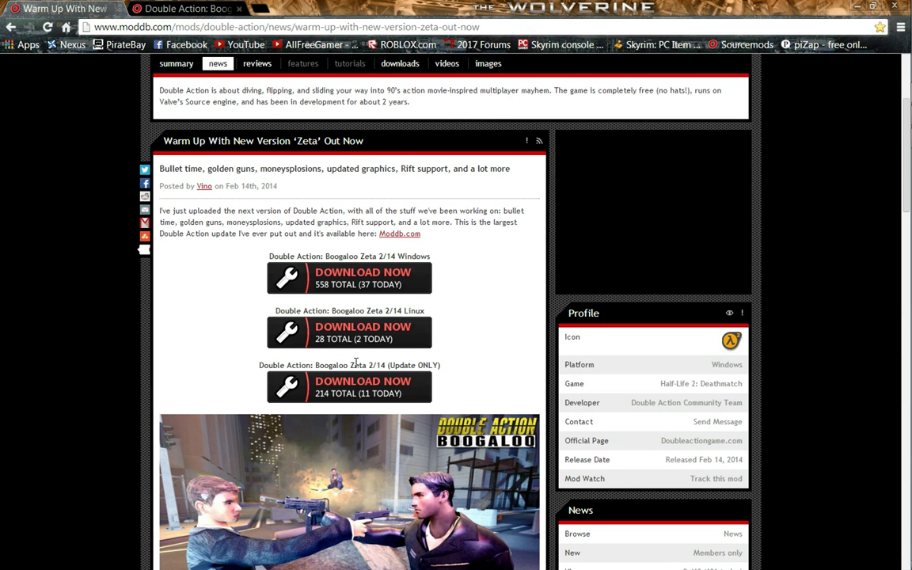
scroll(445, 365, down, 4)
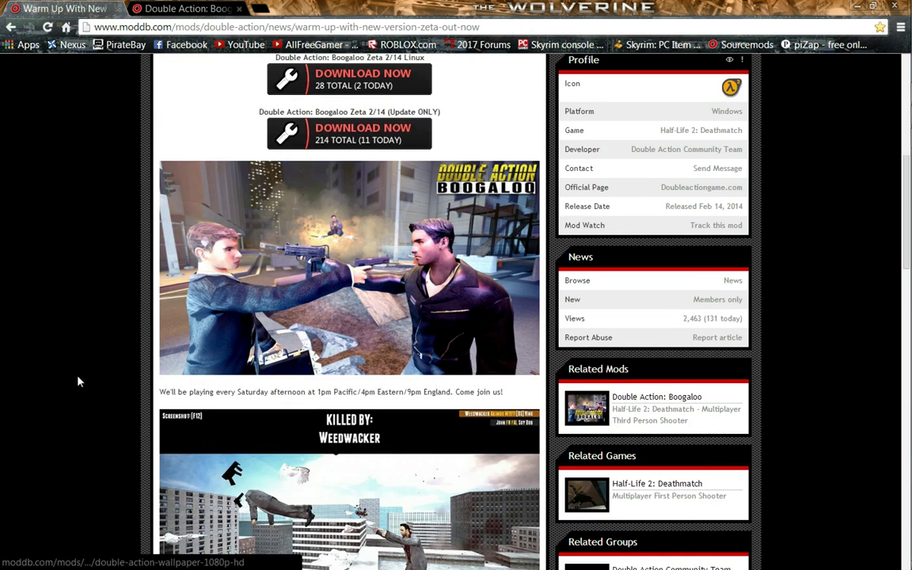
scroll(73, 331, up, 4)
scroll(191, 209, up, 2)
Return to the Zeta 2/14 Update ONLY download page, then minimize Chrome.
click(187, 9)
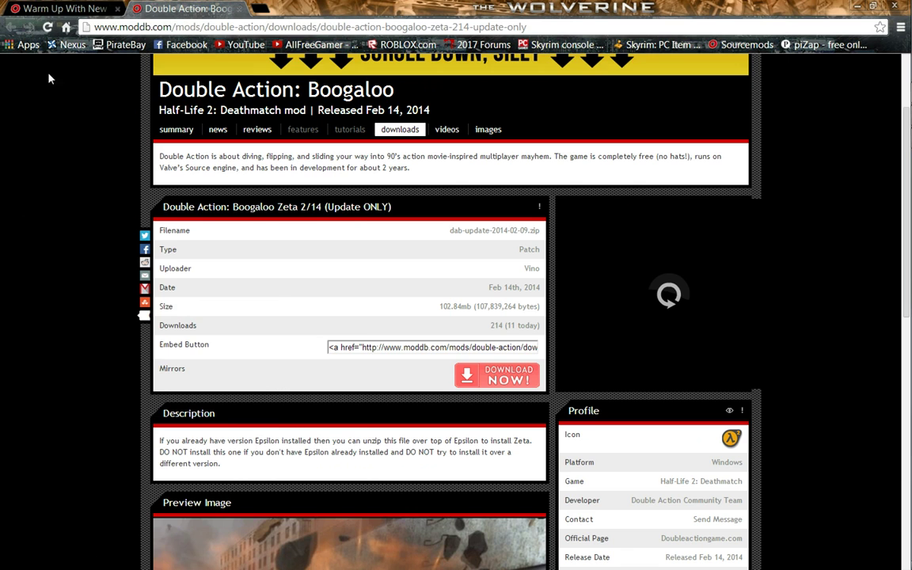
click(49, 8)
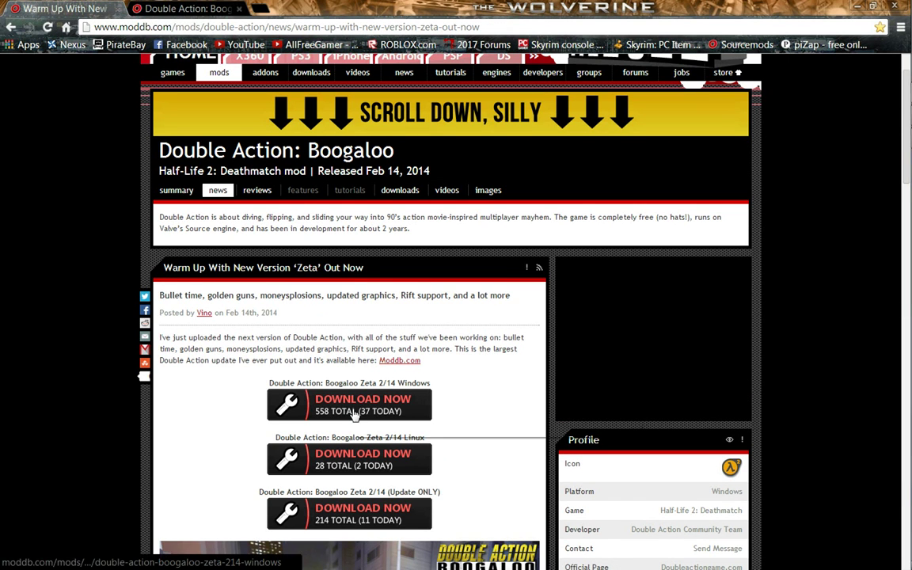
click(165, 8)
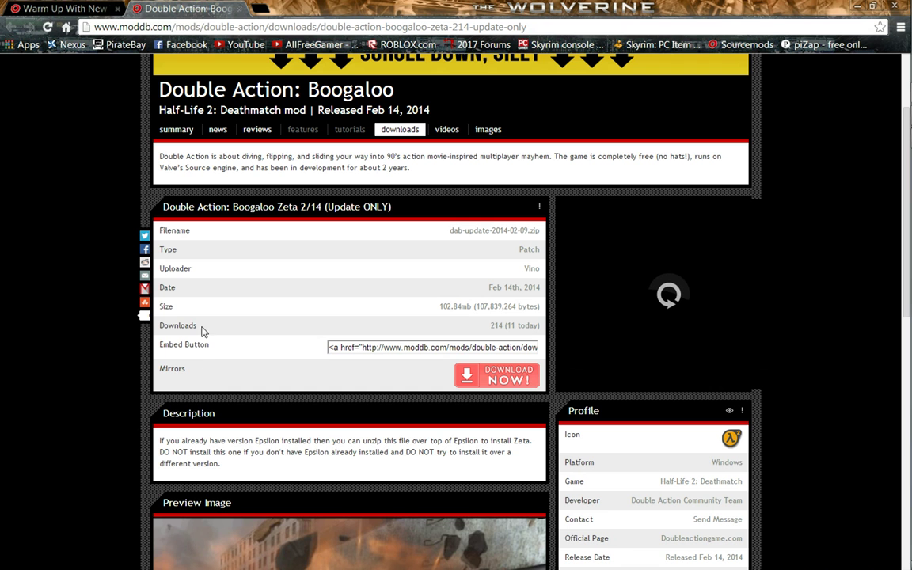
click(863, 7)
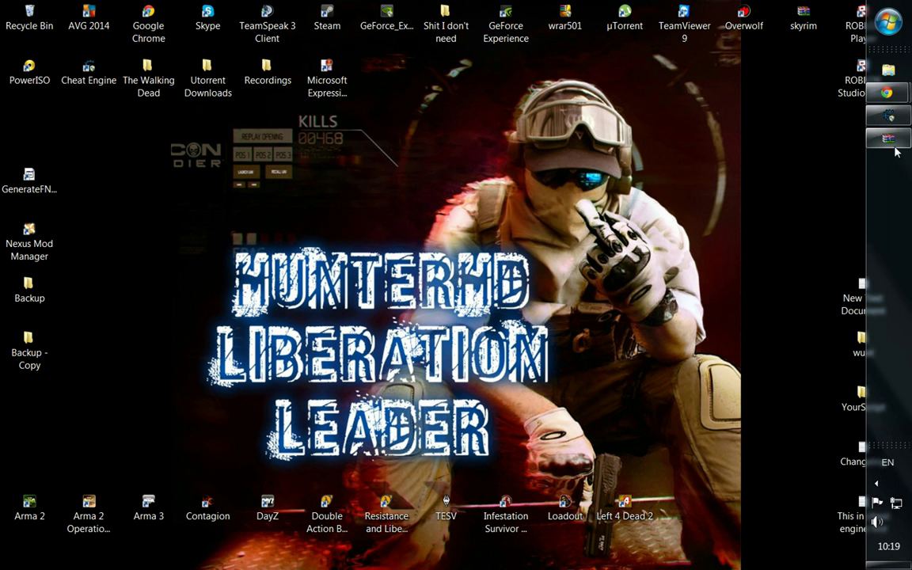
Restore the update archive, drag its dab folder onto the desktop, and minimize WinRAR.
click(891, 92)
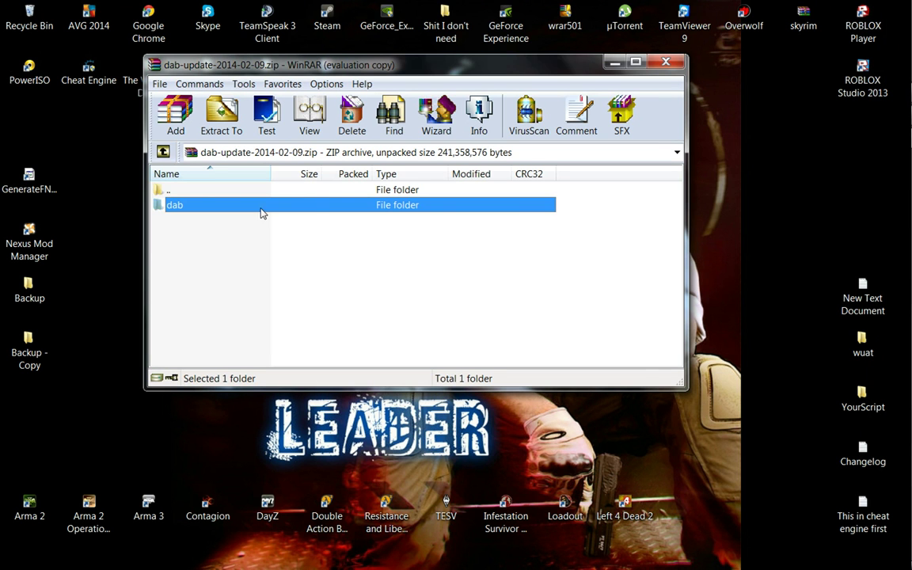
drag(717, 183, 716, 186)
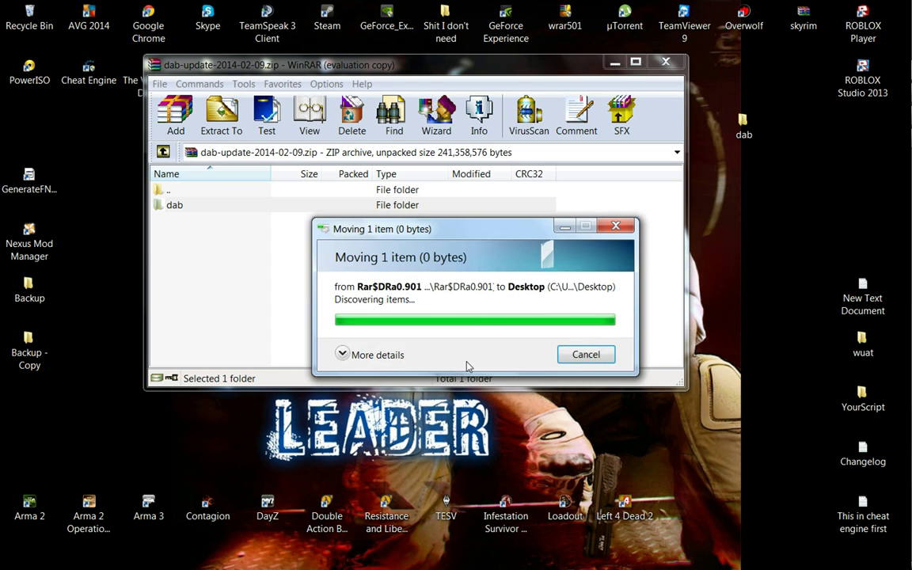
click(614, 62)
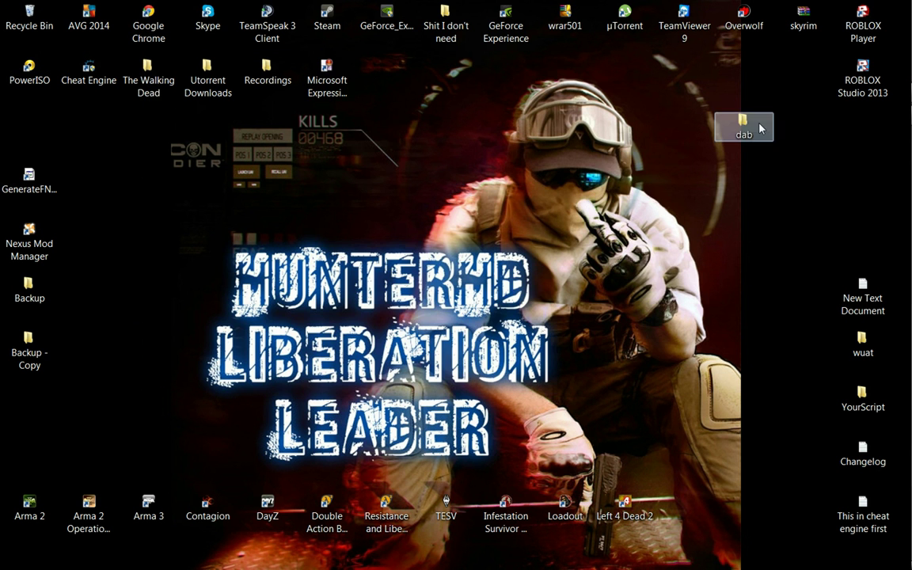
drag(762, 127, 634, 163)
Open the extracted dab folder, snap its window left, and open Computer from the Start menu.
click(599, 187)
double_click(626, 180)
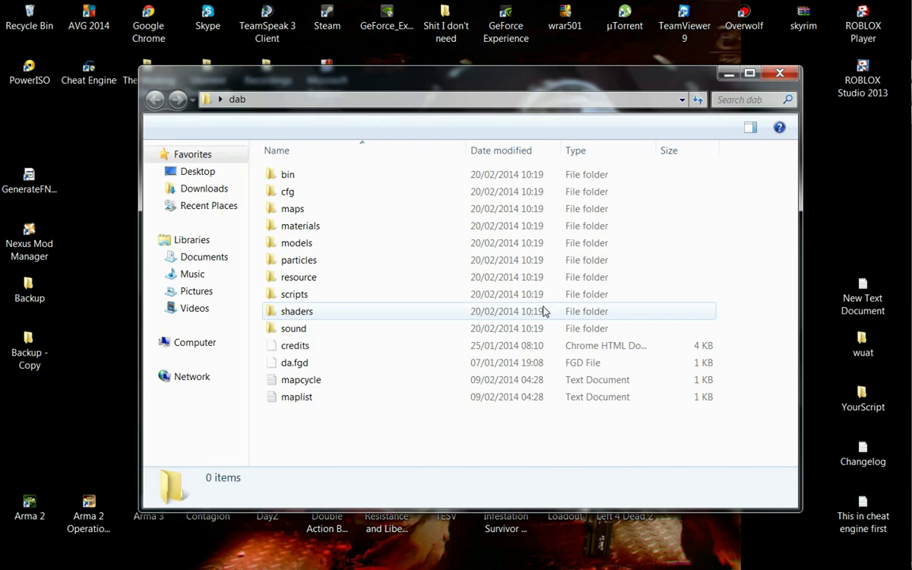
mouse_move(357, 426)
mouse_down()
mouse_move(339, 376)
mouse_move(321, 404)
mouse_move(305, 181)
mouse_move(307, 337)
mouse_move(348, 422)
mouse_up()
mouse_move(584, 83)
mouse_down()
mouse_move(555, 90)
mouse_move(417, 3)
mouse_move(2, 16)
mouse_up()
click(889, 22)
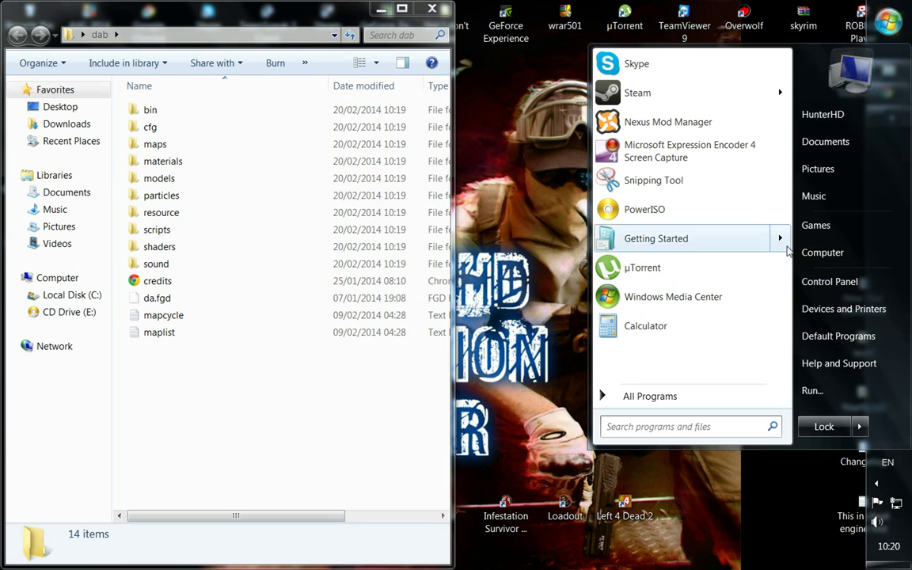
click(851, 257)
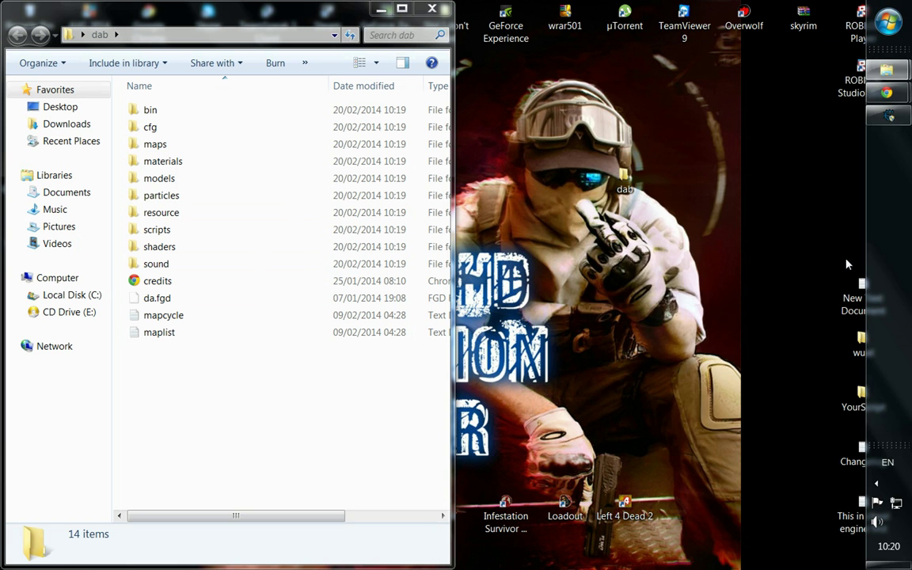
Snap the Computer window right and browse to C:\Program Files (x86)\Steam\SteamApps\sourcemods.
drag(337, 105, 911, 103)
double_click(610, 113)
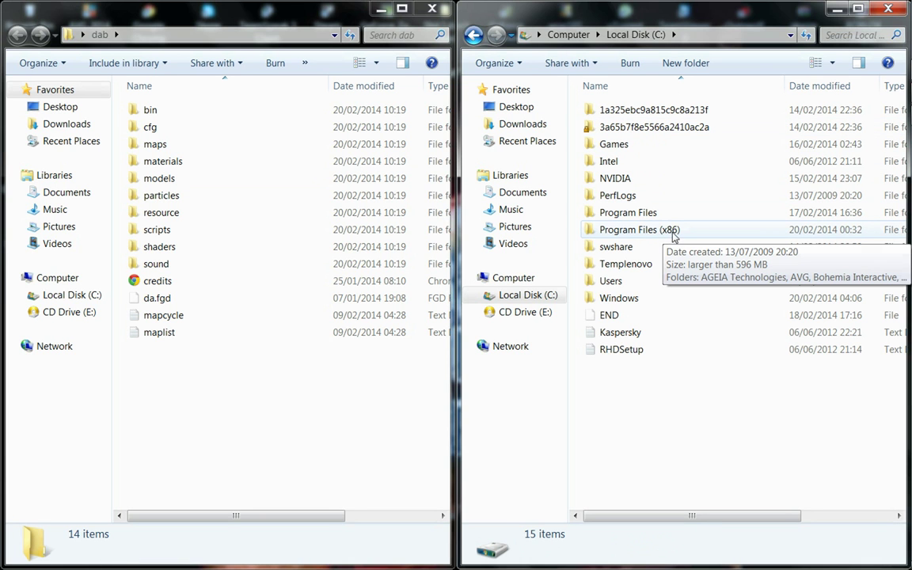
double_click(653, 234)
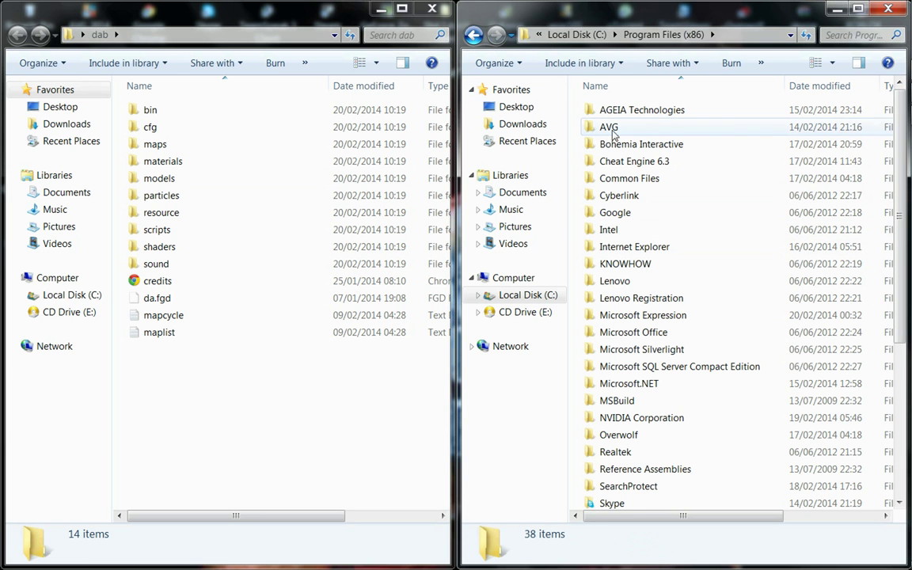
scroll(626, 293, down, 5)
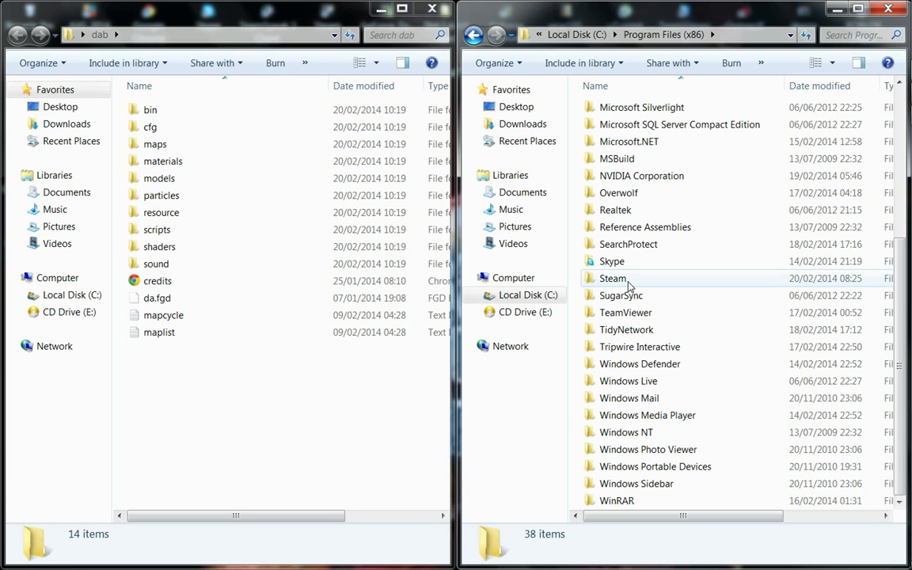
double_click(630, 283)
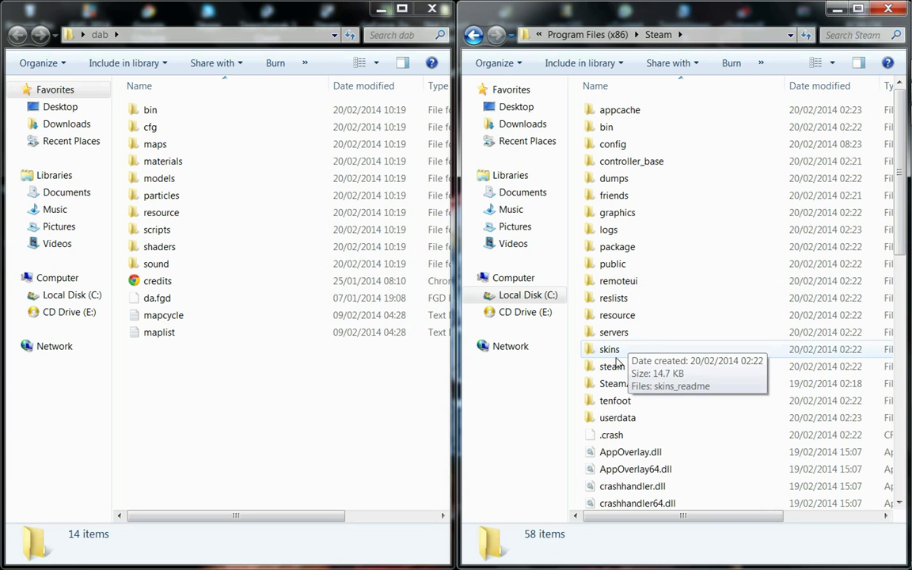
double_click(646, 386)
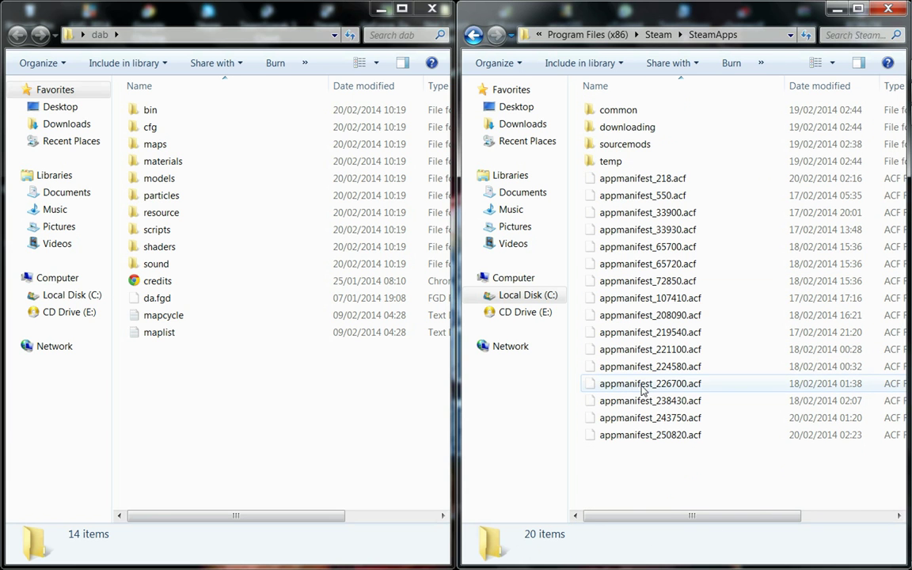
double_click(640, 147)
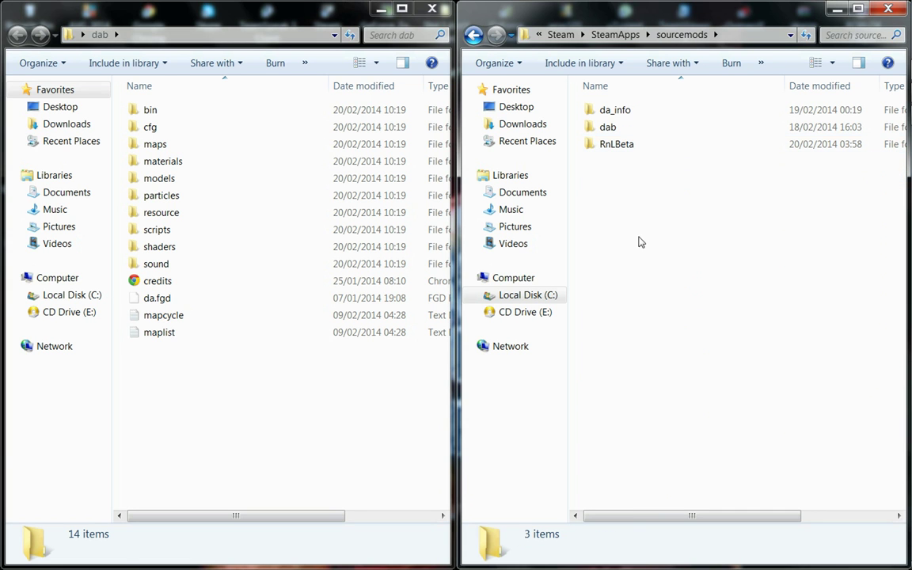
Open the installed dab mod folder inside sourcemods.
click(614, 128)
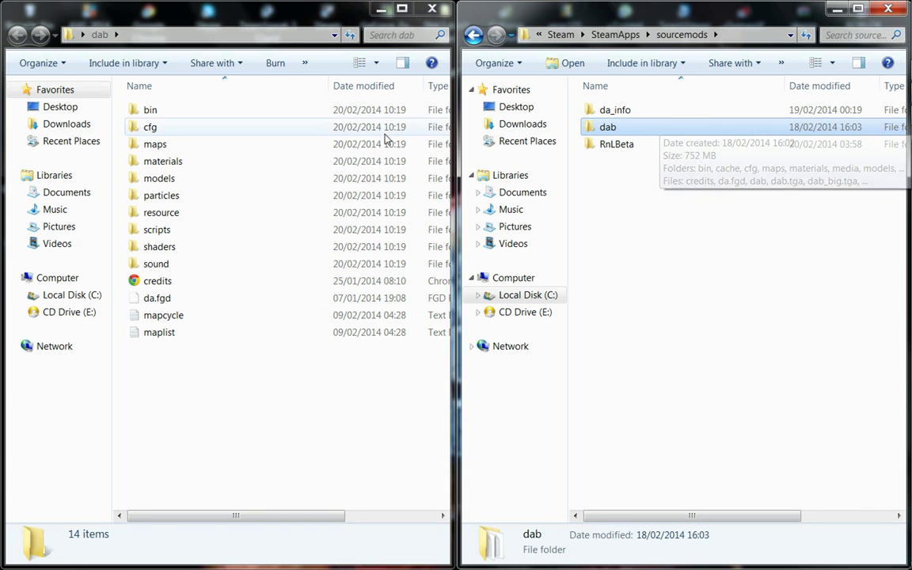
mouse_move(178, 378)
mouse_down()
mouse_move(198, 77)
mouse_move(178, 360)
mouse_up()
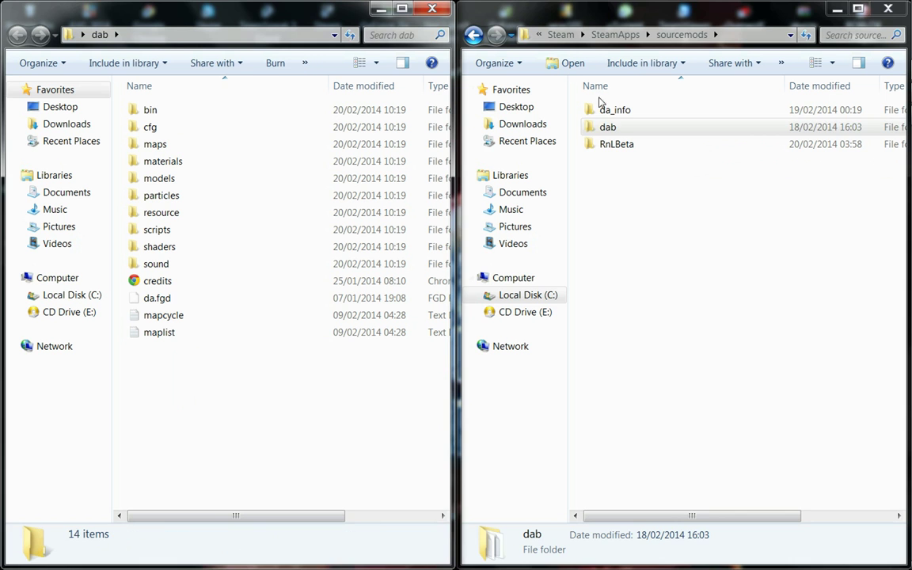
click(617, 129)
double_click(618, 135)
scroll(642, 341, down, 1)
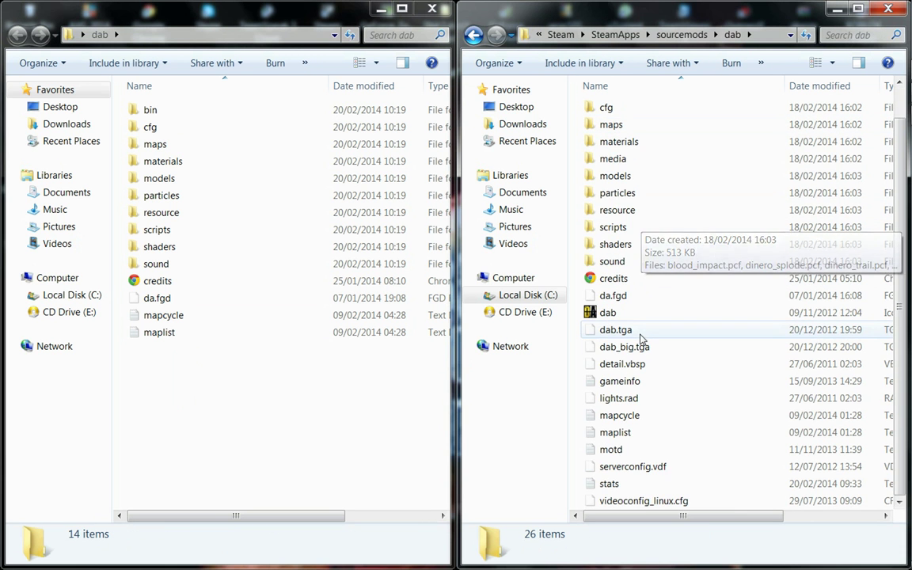
scroll(642, 349, up, 1)
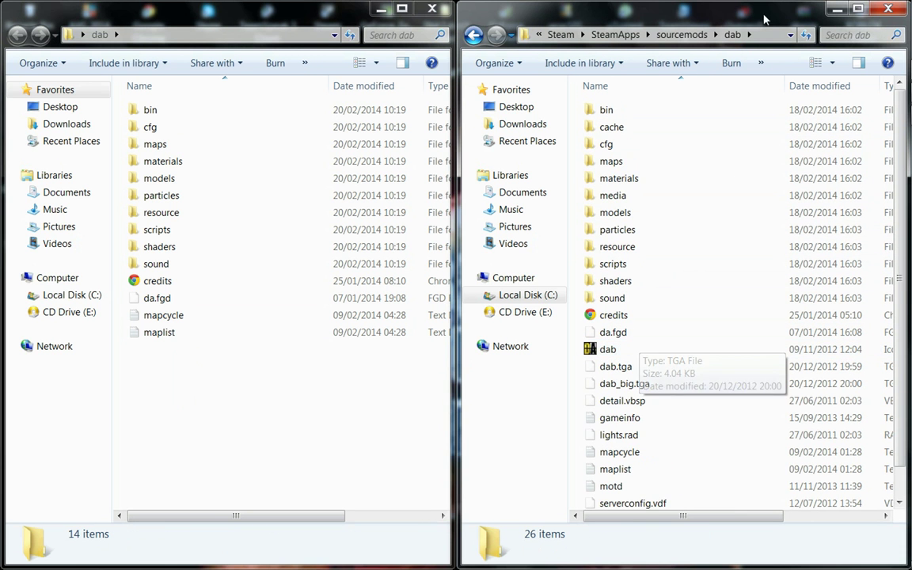
click(473, 34)
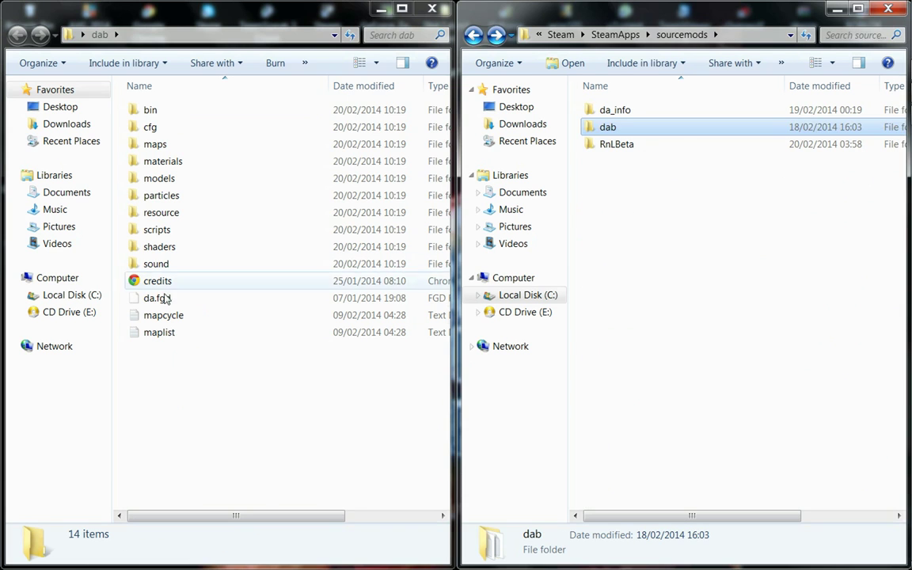
mouse_move(193, 364)
mouse_down()
mouse_move(194, 97)
mouse_move(239, 396)
mouse_up()
mouse_move(628, 128)
mouse_down()
mouse_move(164, 338)
mouse_move(639, 124)
mouse_move(631, 132)
mouse_move(635, 273)
mouse_up()
click(635, 273)
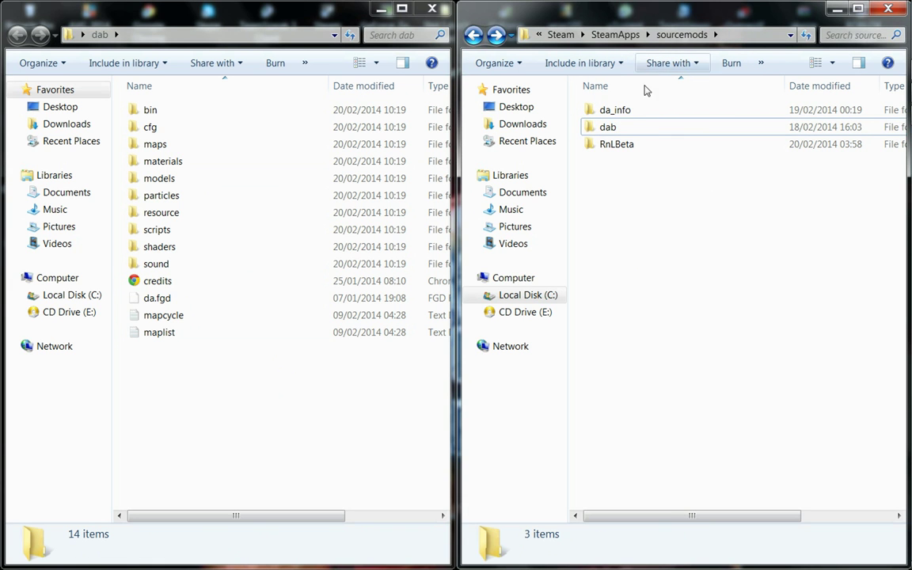
double_click(624, 135)
Drag all 14 update items into the installed dab folder, merging bin, cfg, maps, materials and models.
mouse_move(209, 407)
mouse_down()
mouse_move(179, 106)
mouse_move(167, 116)
mouse_move(672, 123)
mouse_move(539, 123)
mouse_move(600, 116)
mouse_up()
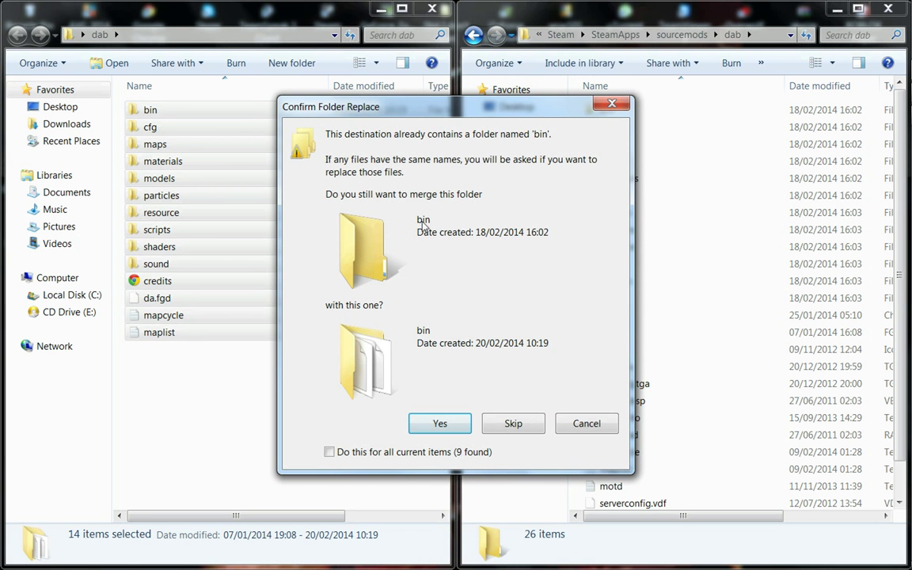
click(441, 424)
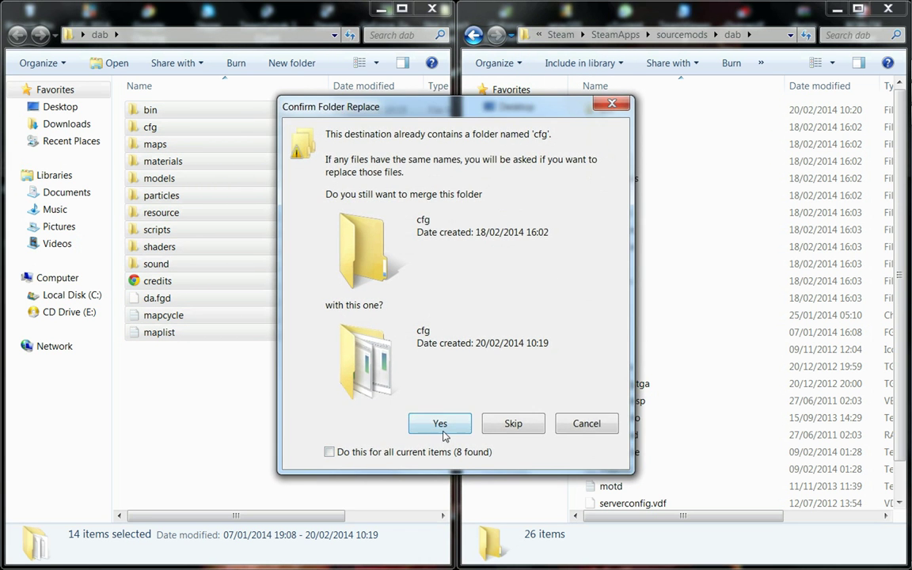
click(442, 424)
click(441, 424)
click(442, 424)
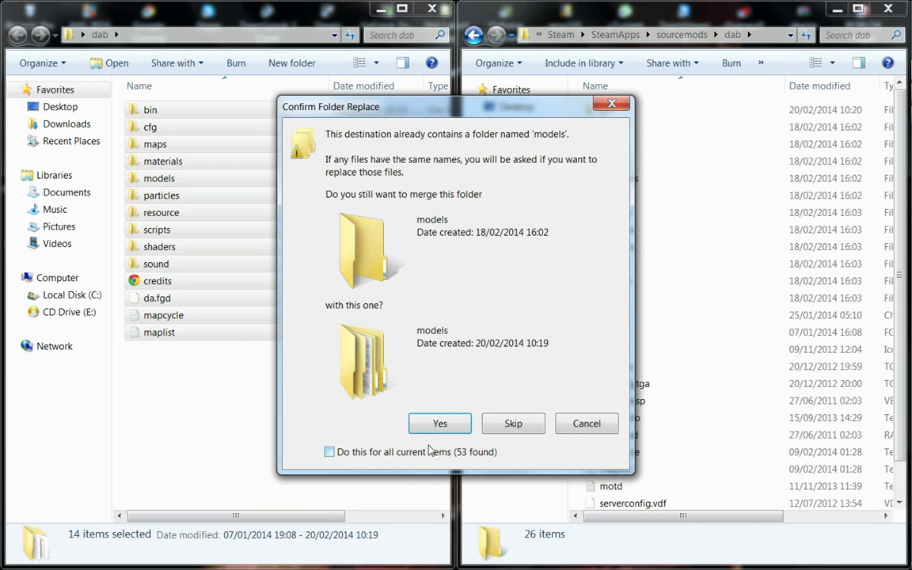
click(440, 425)
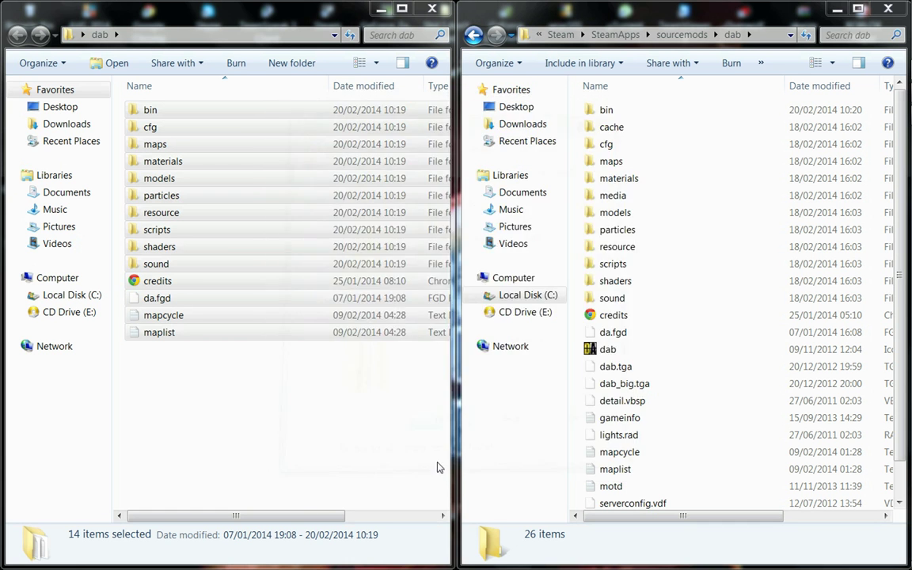
Replace credits, da.fgd, mapcycle, maplist and all remaining conflicting files with the update's versions.
click(346, 203)
click(344, 206)
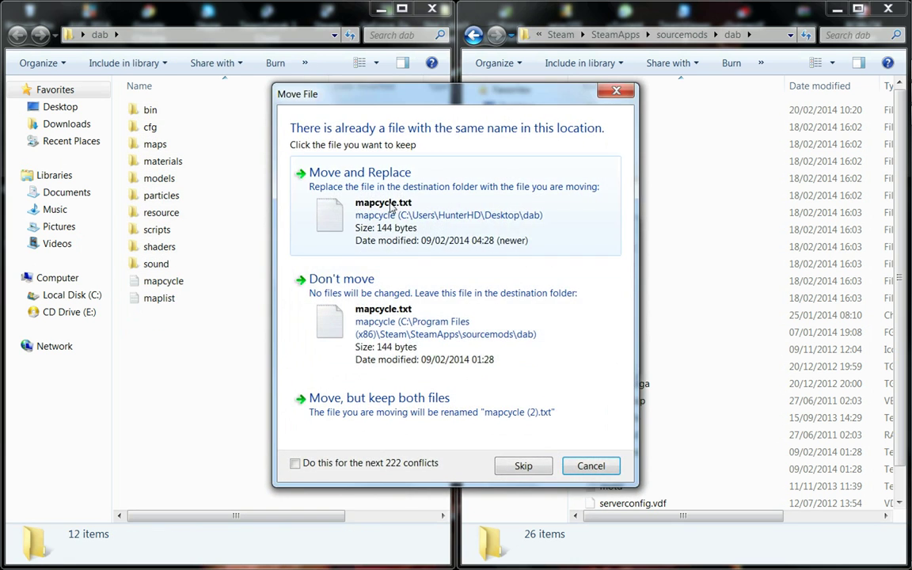
click(338, 204)
click(346, 203)
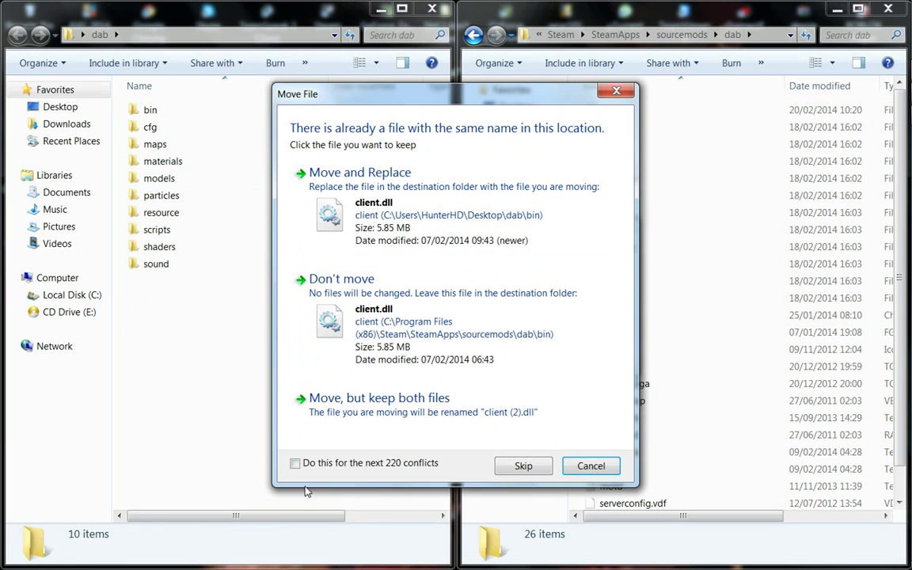
click(294, 462)
click(346, 200)
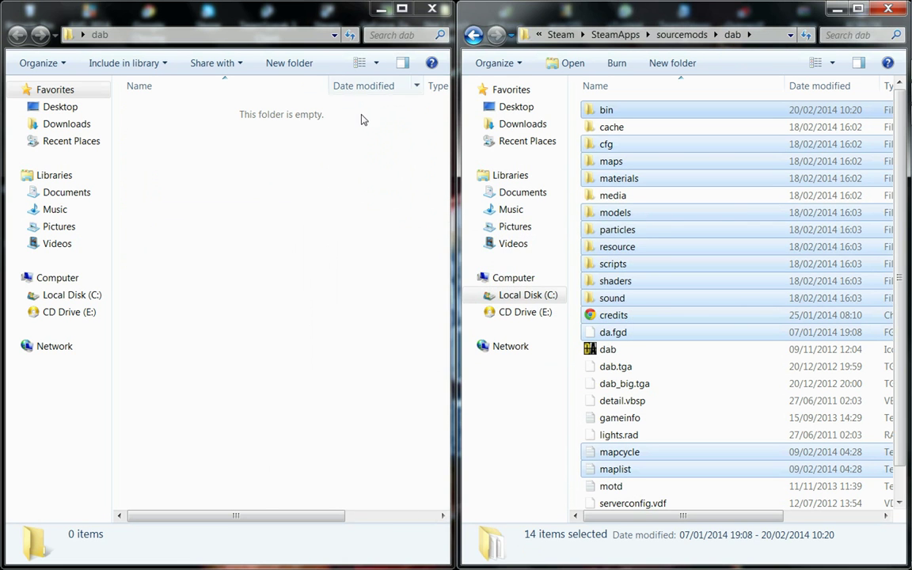
click(313, 276)
Close the emptied update folder and the sourcemods dab window.
click(432, 8)
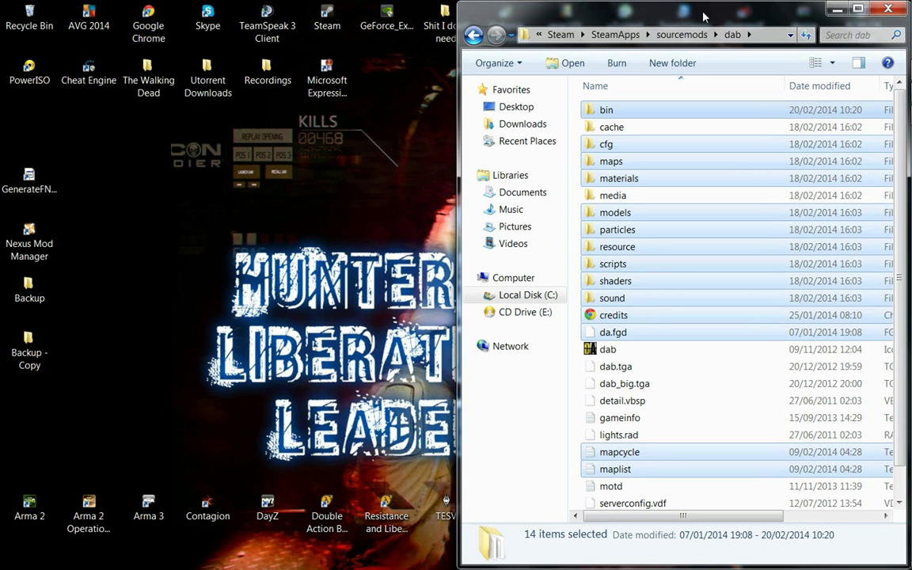
click(865, 13)
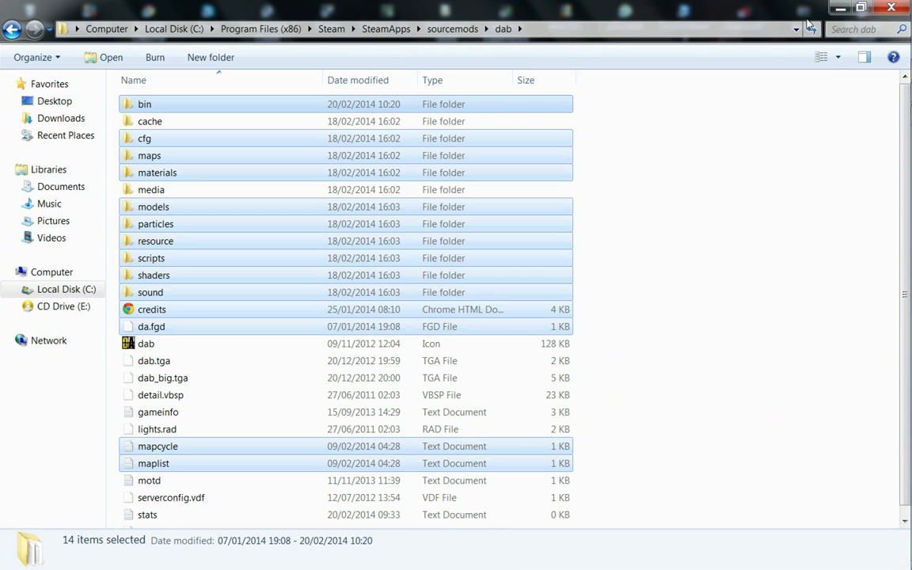
click(632, 259)
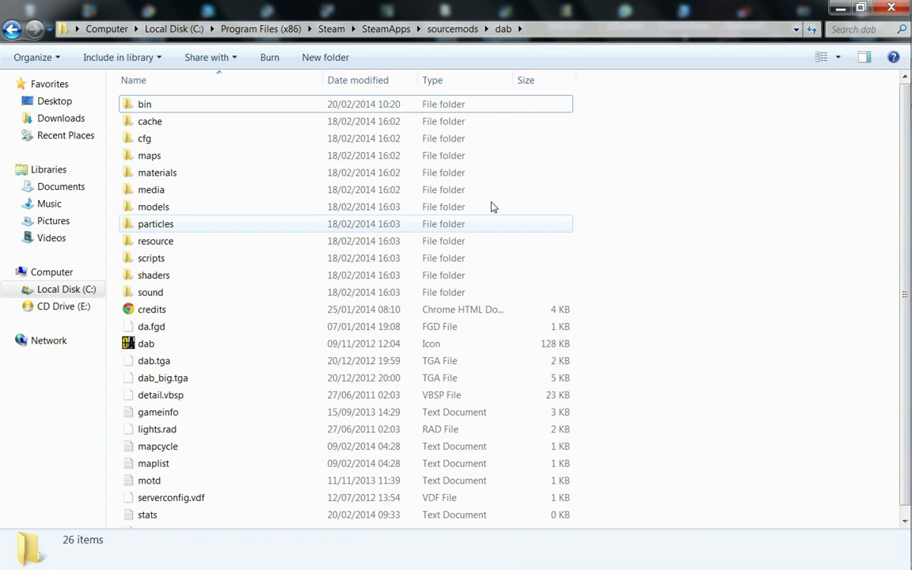
click(898, 10)
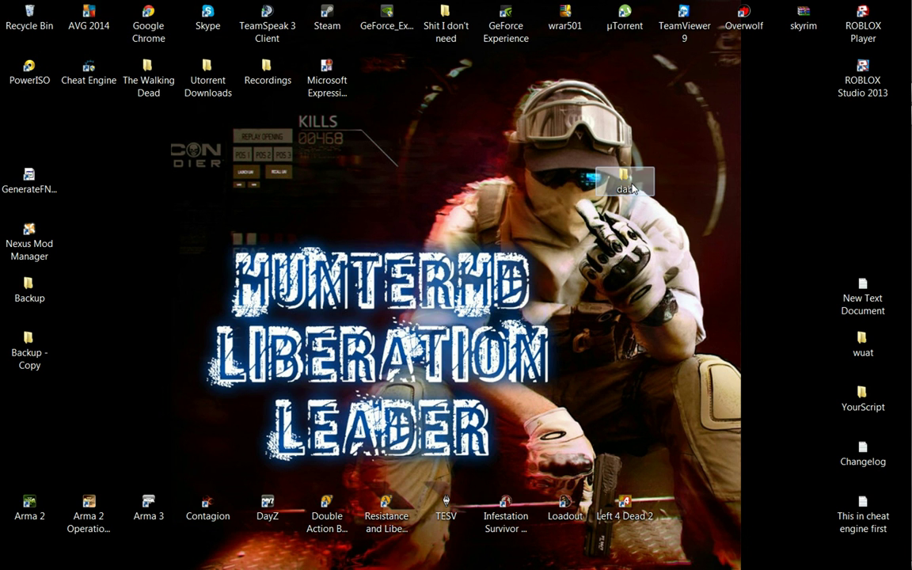
drag(626, 176, 66, 14)
Exit Steam from its notification-area icon.
mouse_move(908, 402)
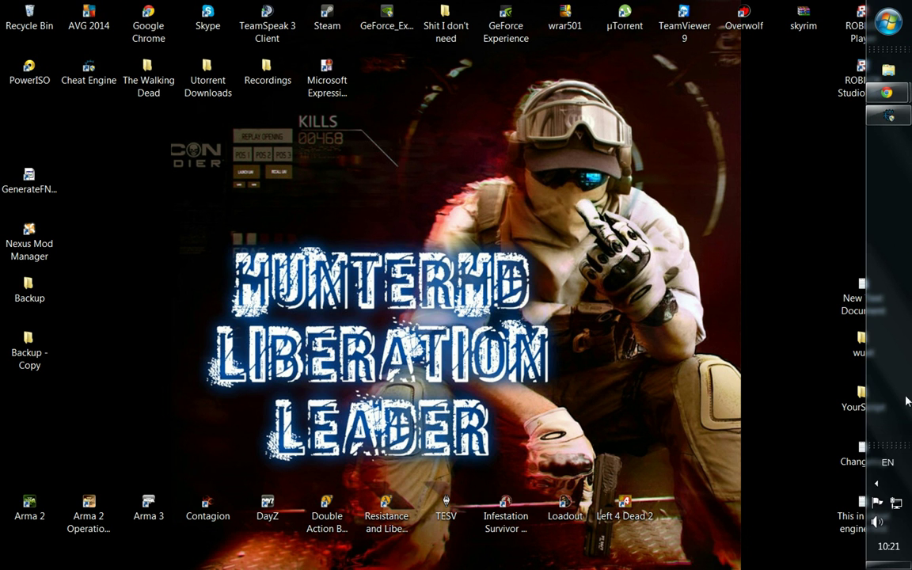
click(877, 484)
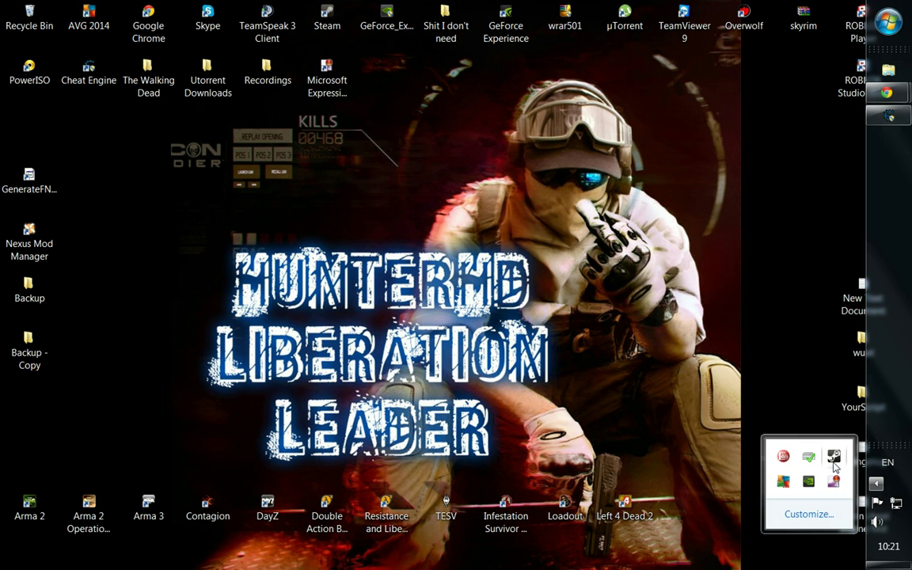
right_click(835, 457)
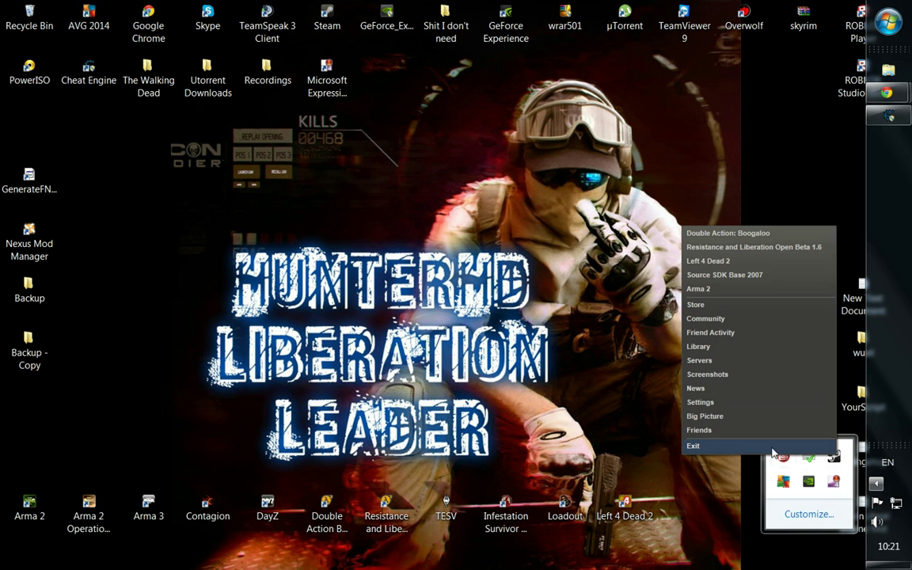
click(748, 448)
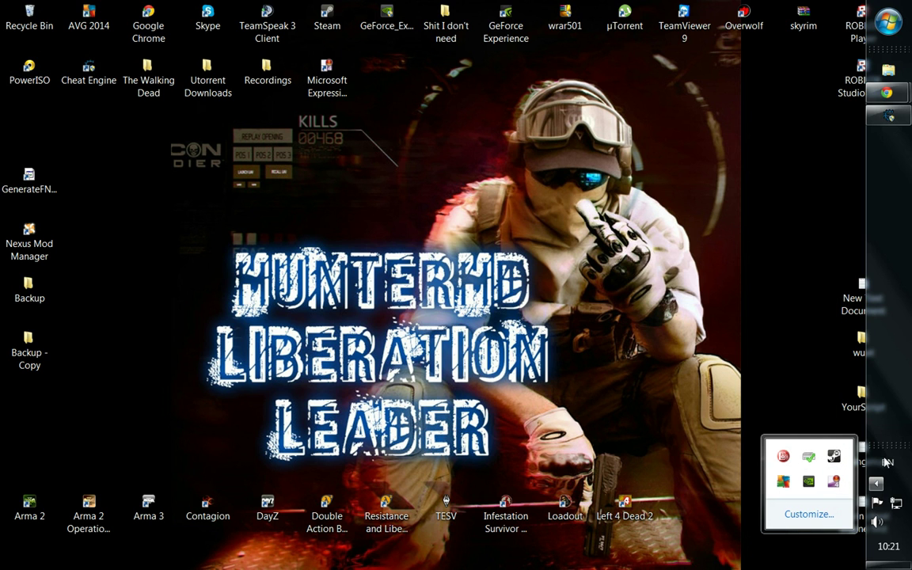
click(850, 436)
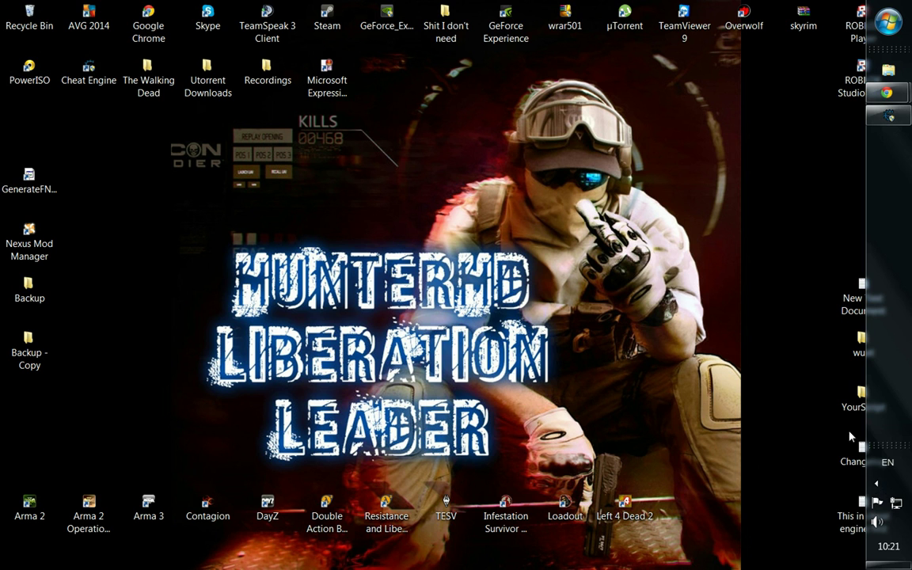
click(877, 483)
Launch Steam from the desktop and play Double Action: Boogaloo from the Library.
click(784, 431)
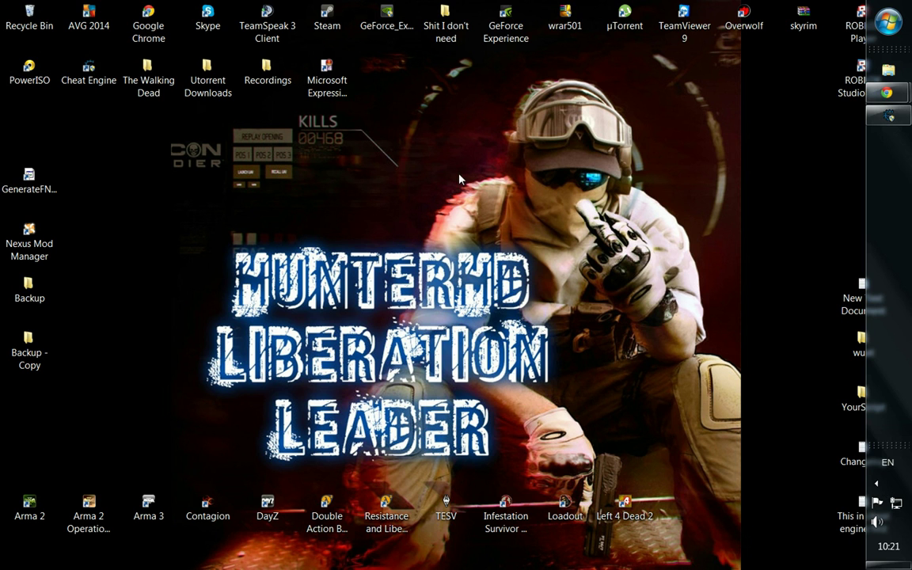
click(328, 16)
click(329, 17)
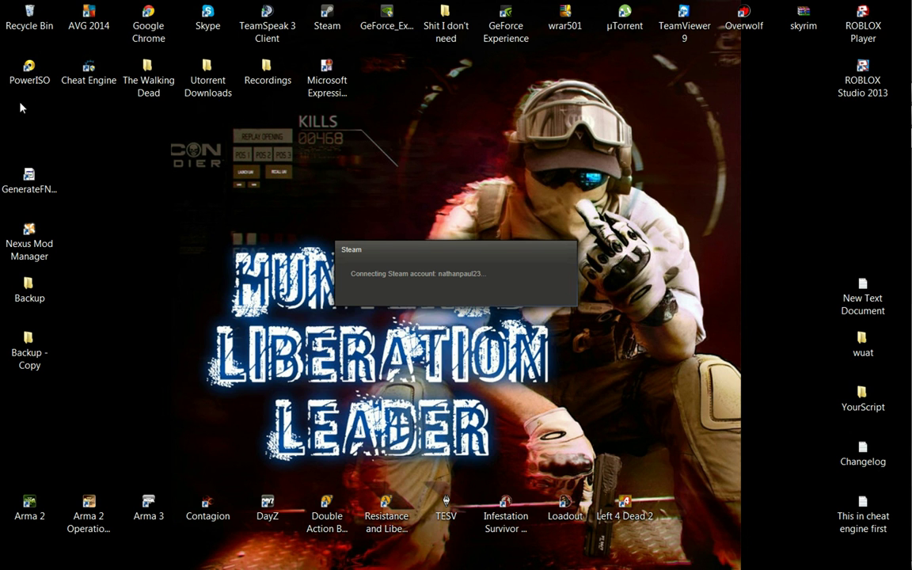
drag(593, 195, 385, 325)
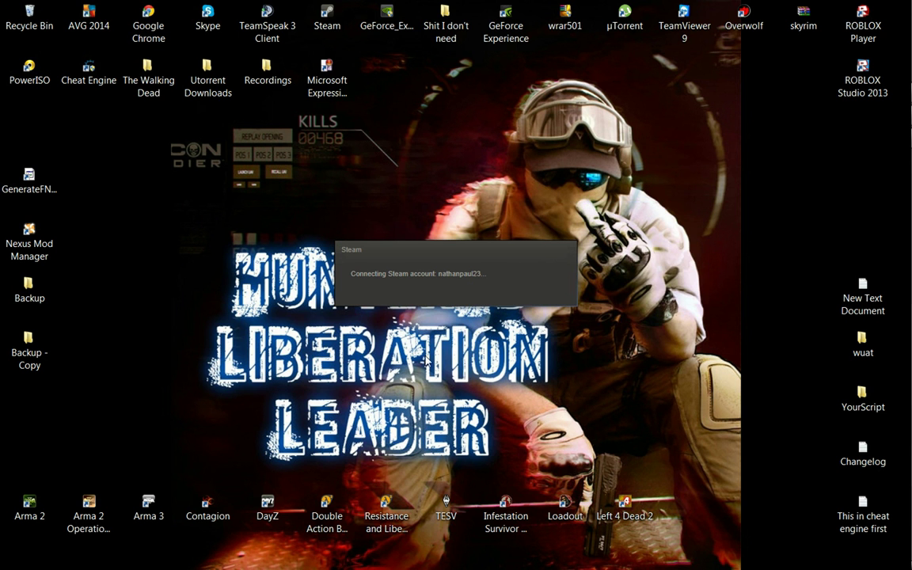
drag(165, 153, 584, 319)
drag(159, 191, 596, 329)
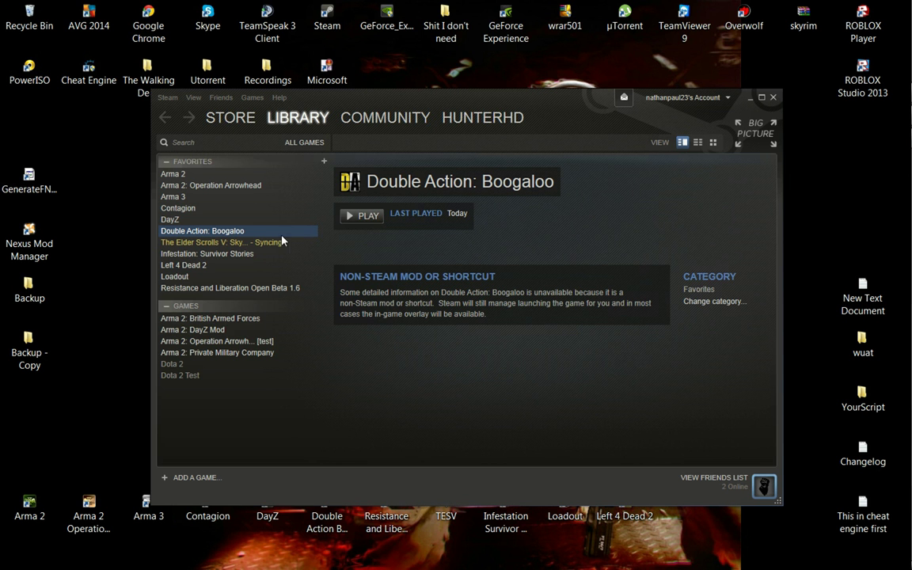
click(216, 242)
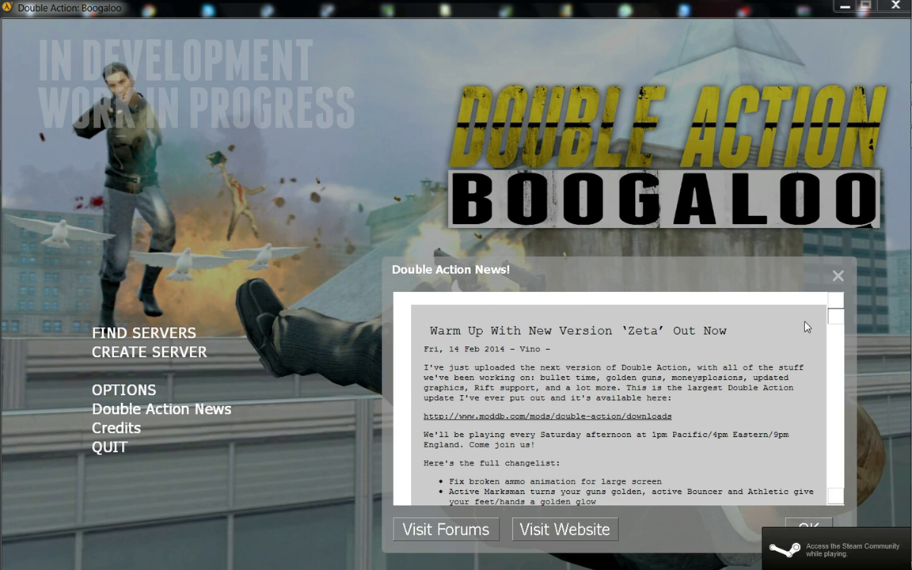
Close the Double Action News window and join the UK da_morgendorffer server via Find Servers.
mouse_move(835, 320)
mouse_down()
mouse_move(827, 369)
mouse_move(831, 326)
mouse_up()
click(808, 529)
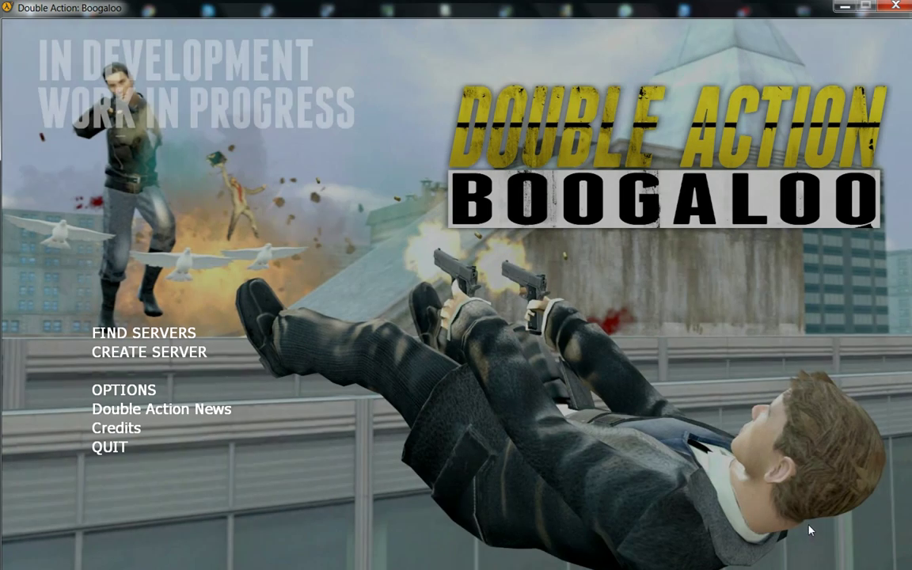
click(162, 339)
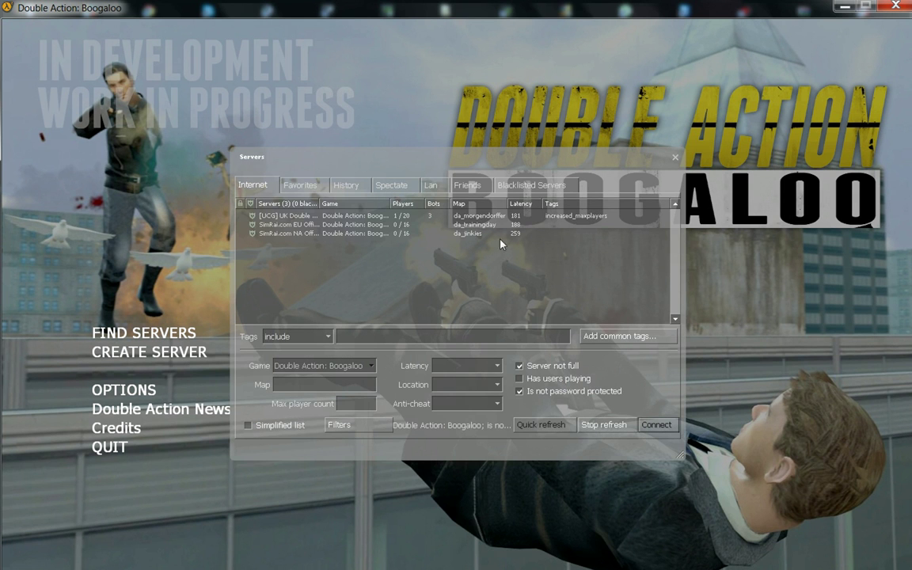
double_click(398, 216)
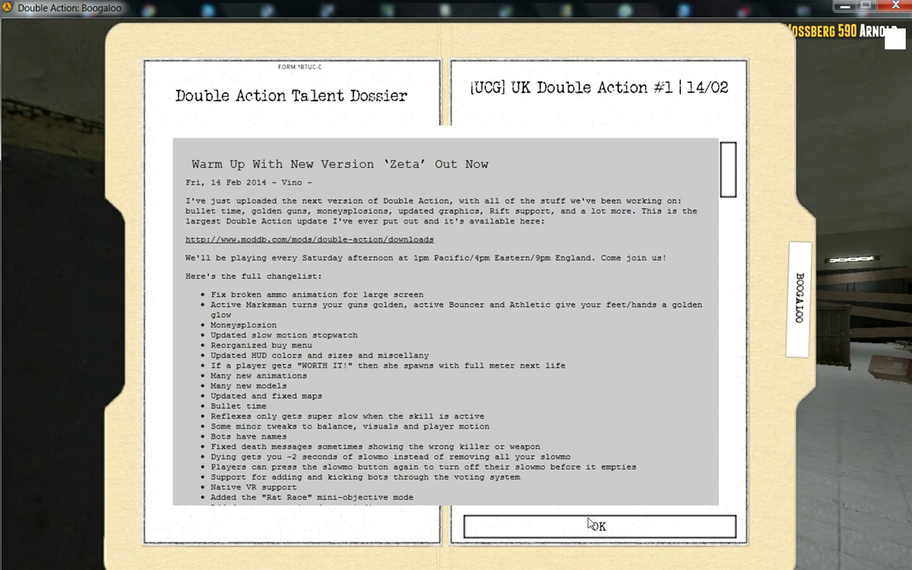
Pick Eightball with Ingram MAC10, H&K MP5, Beretta 92FS, H.E. Grenade and the Bouncer style.
click(598, 526)
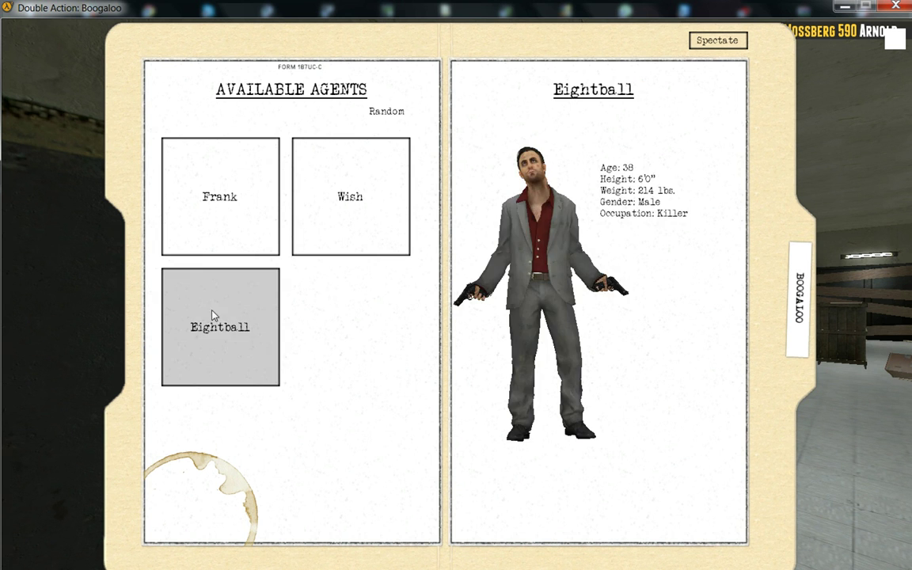
click(207, 300)
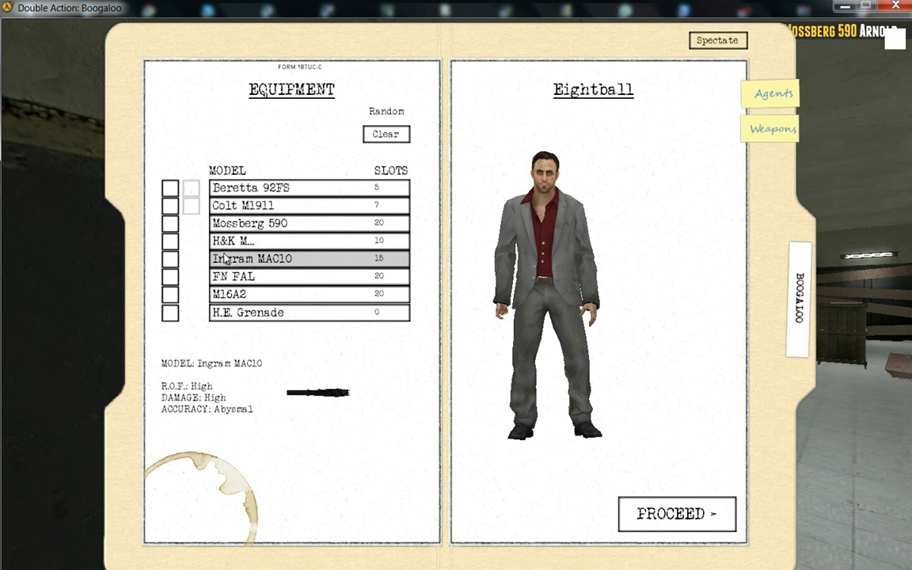
click(233, 264)
click(239, 242)
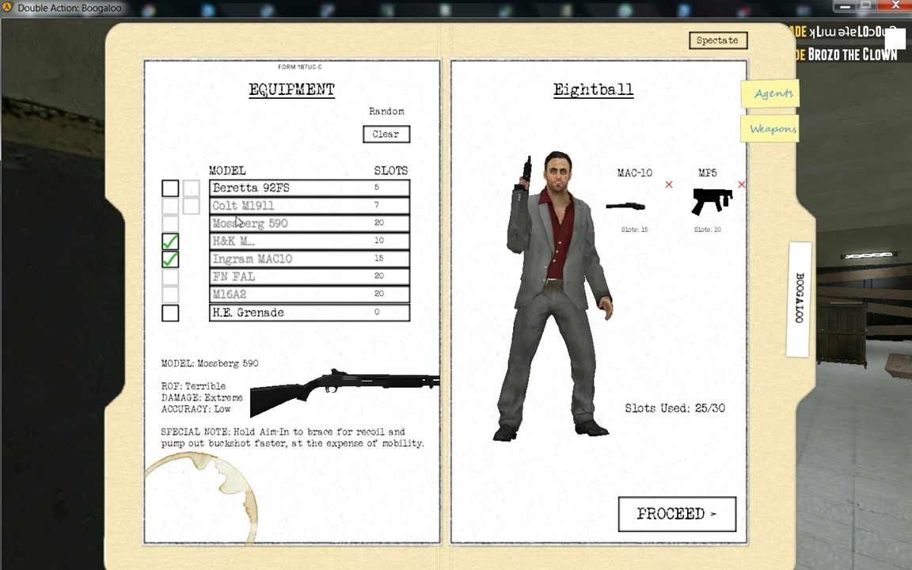
click(238, 188)
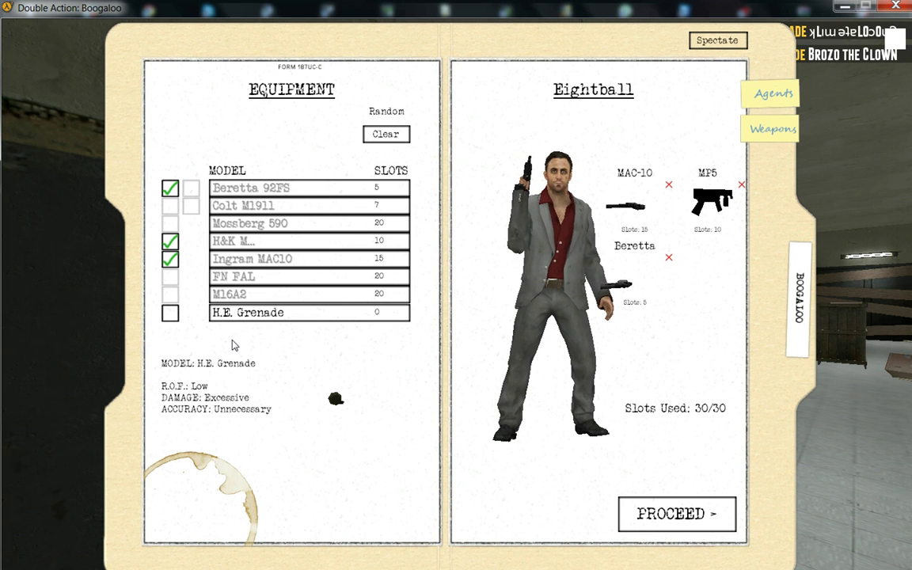
click(196, 314)
click(658, 515)
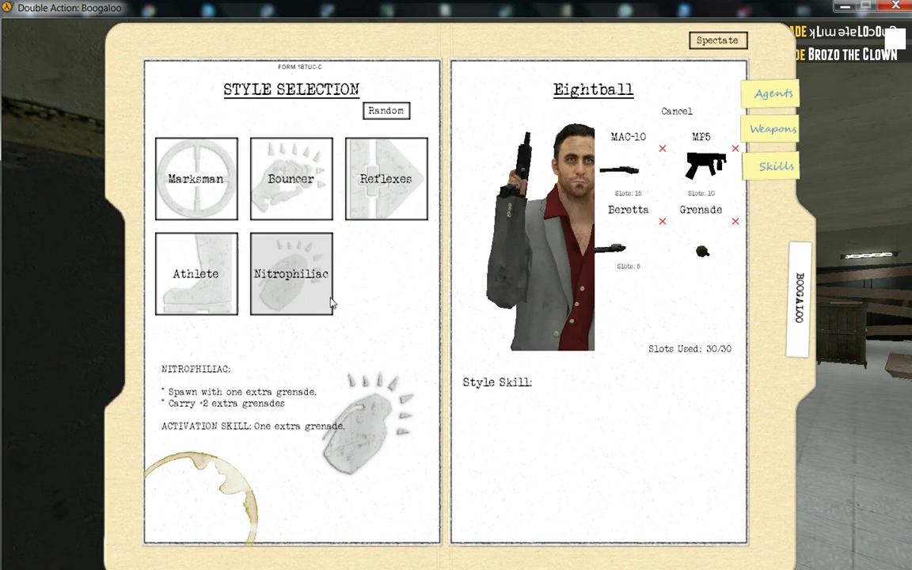
click(317, 168)
click(682, 482)
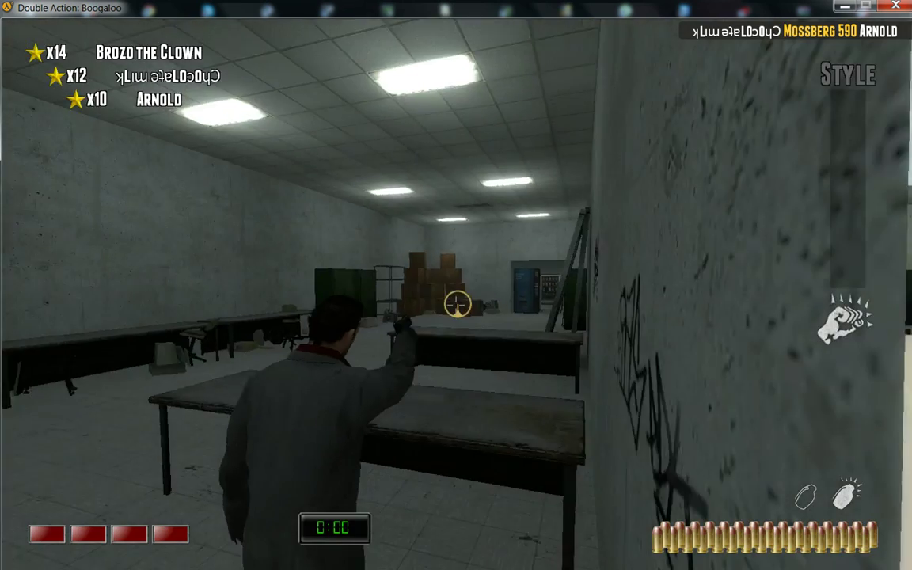
Advance into the hall, dive toward the stairwell and kill the opponent with the MAC-10.
key(w)
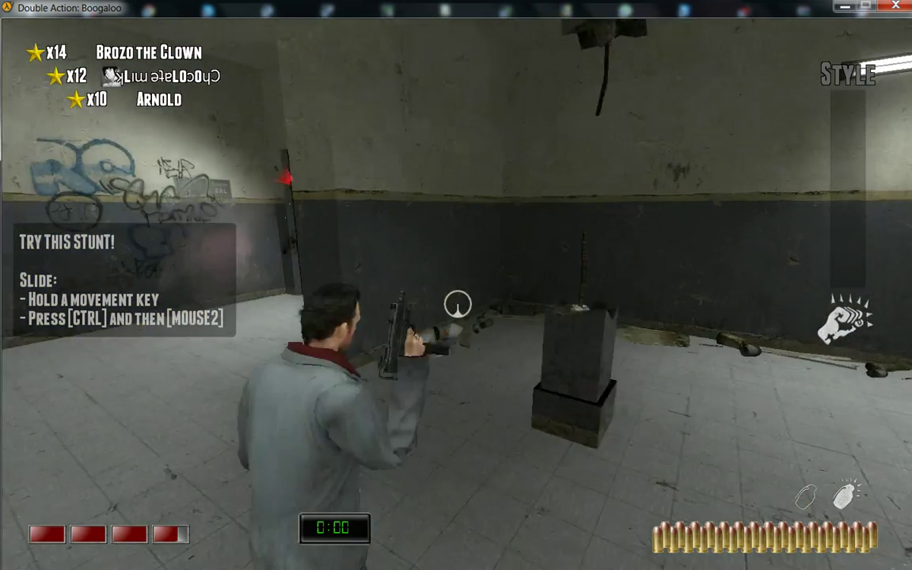
right_click(457, 304)
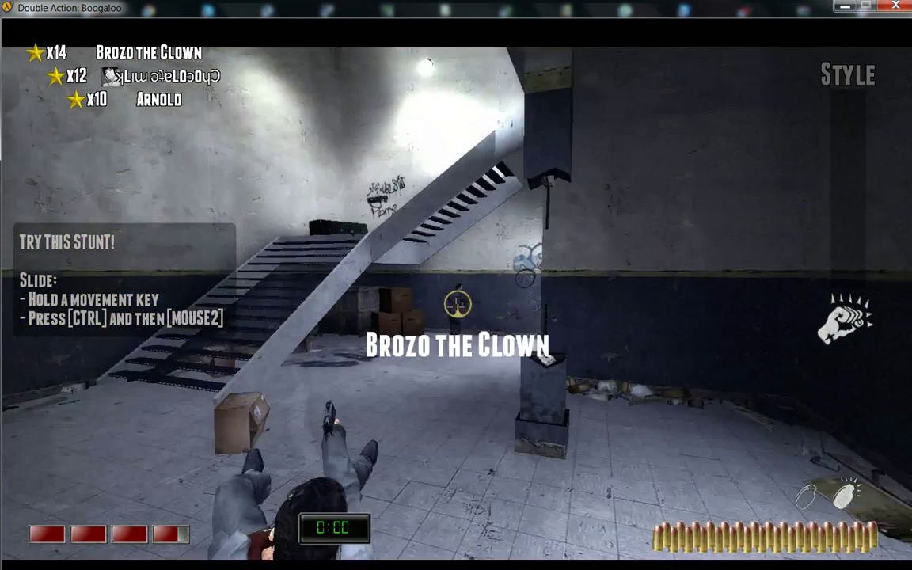
click(458, 303)
click(457, 304)
click(457, 303)
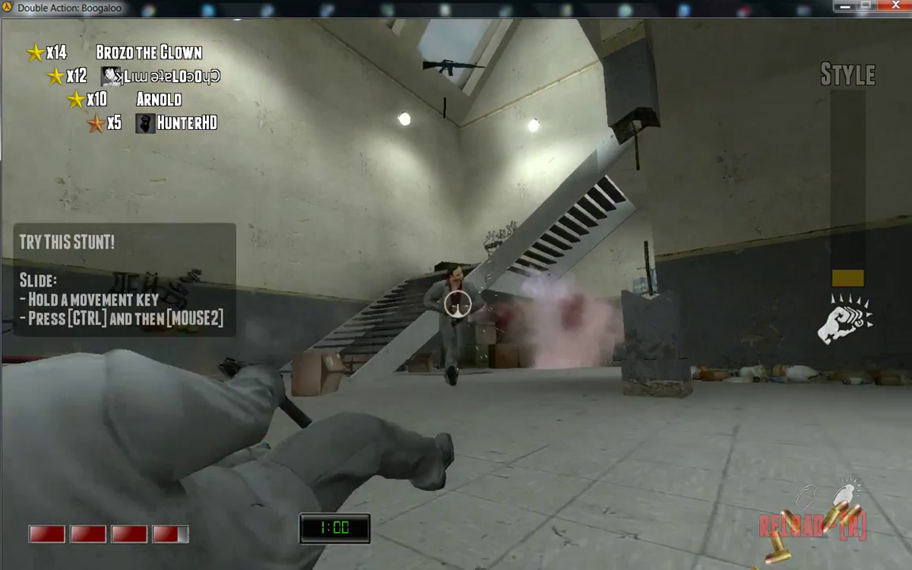
click(457, 304)
Walk through the corridor into the office, then quit Double Action: Boogaloo to the desktop.
key(w)
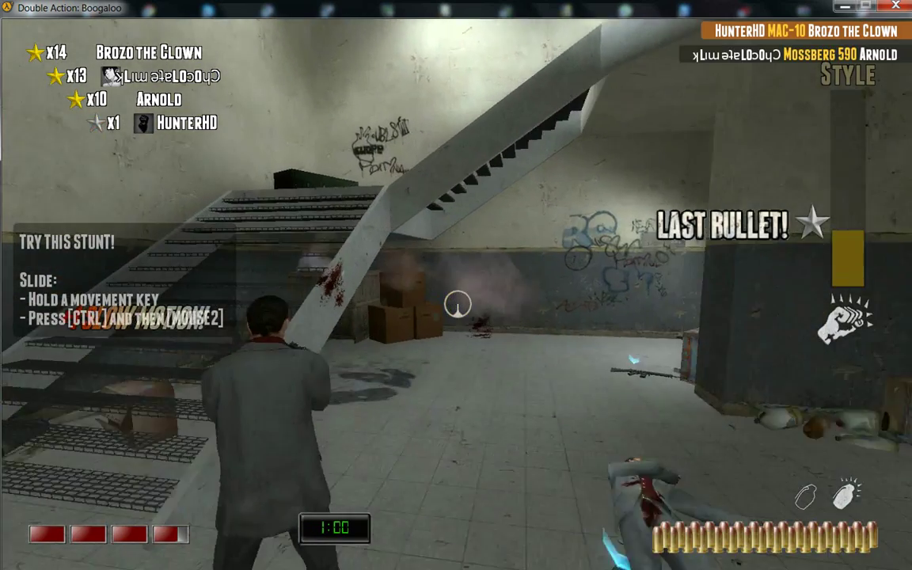
key(w)
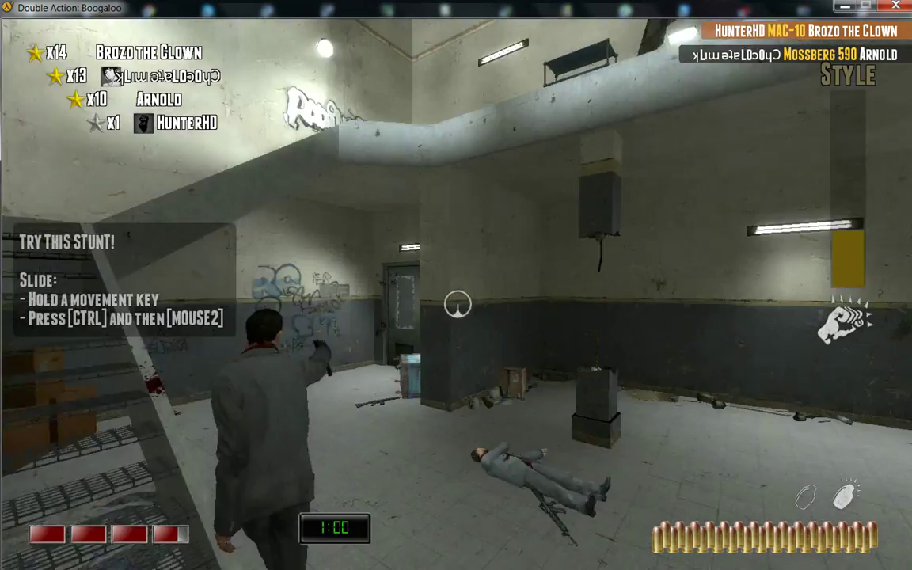
key(w)
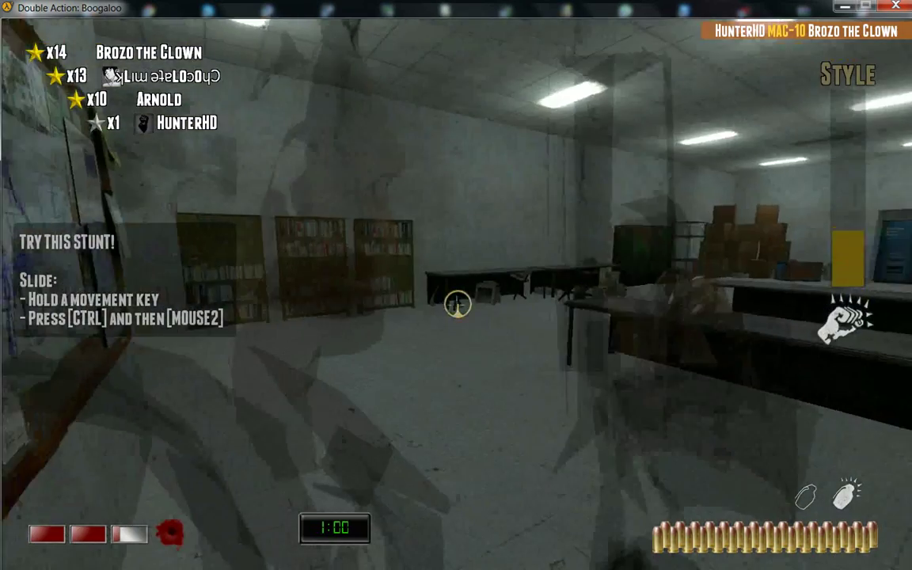
key(Escape)
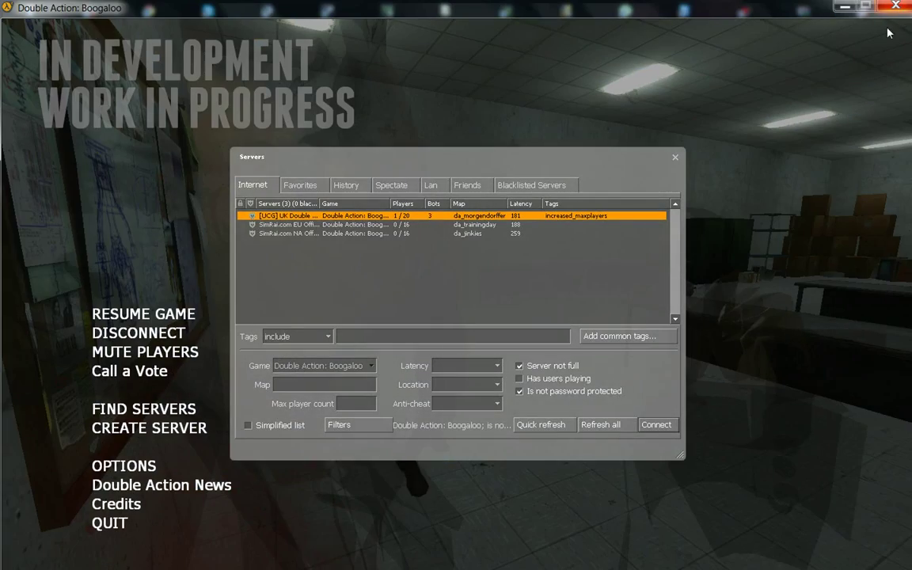
click(845, 6)
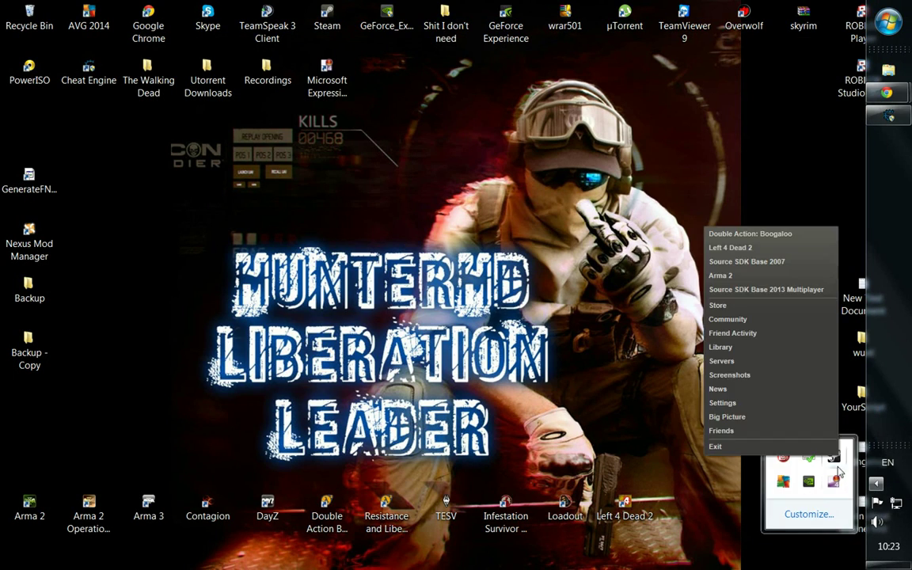
right_click(834, 486)
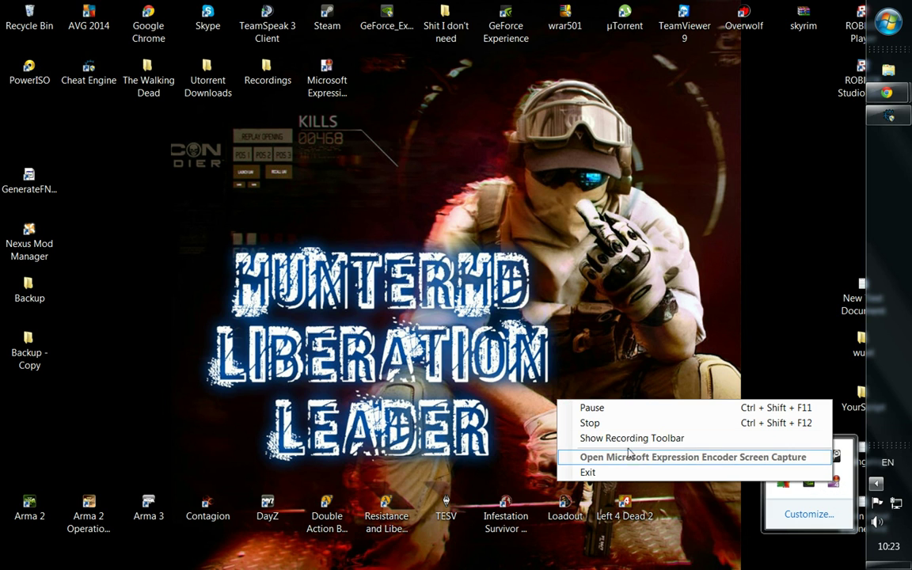